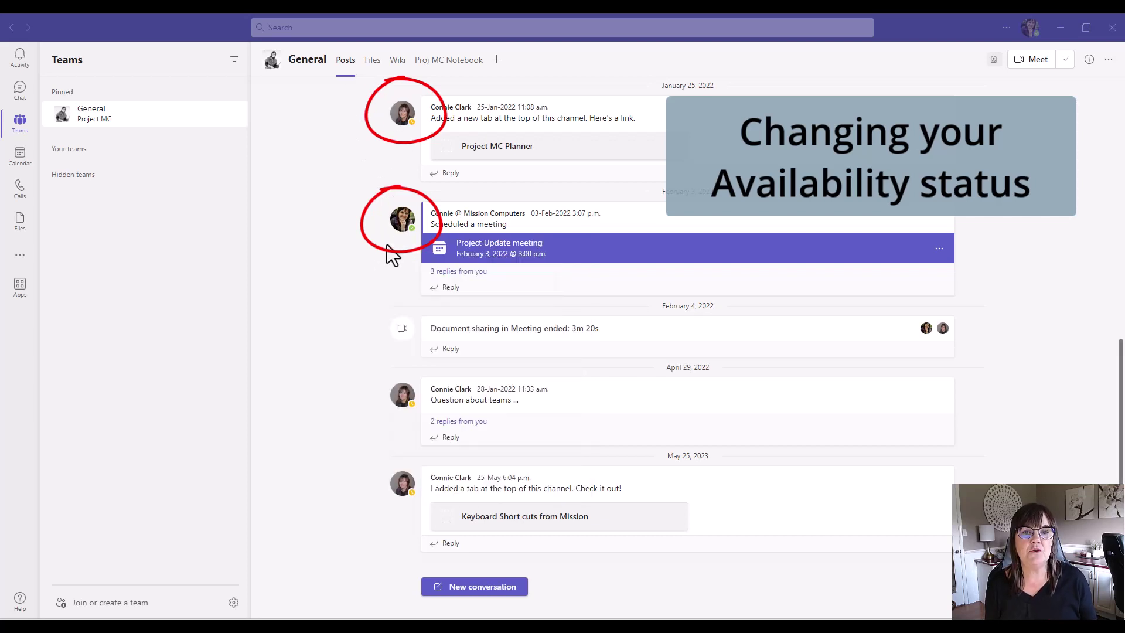
Set the account's availability status to Do not disturb and check the status on the profile pictures in the channel posts
mouse_move(400, 226)
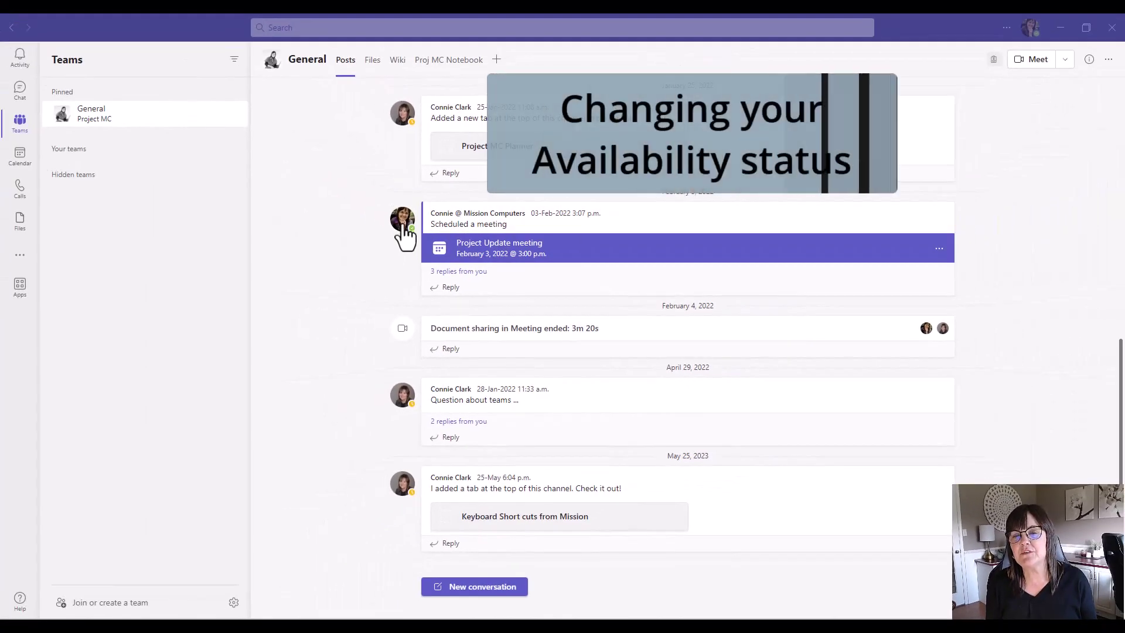
click(1030, 29)
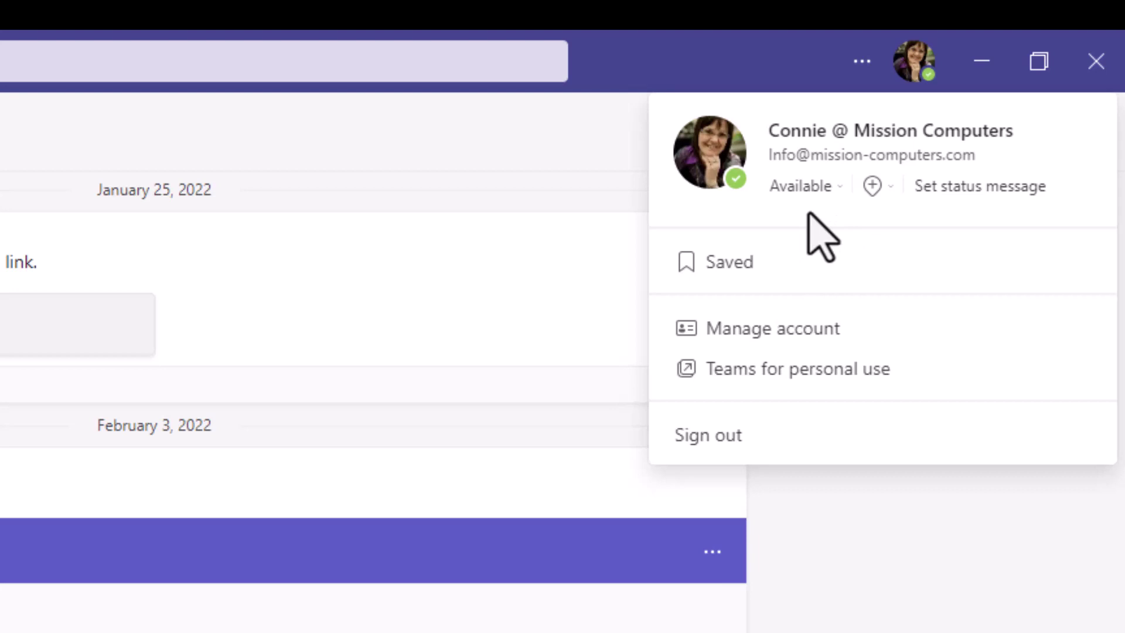
click(801, 186)
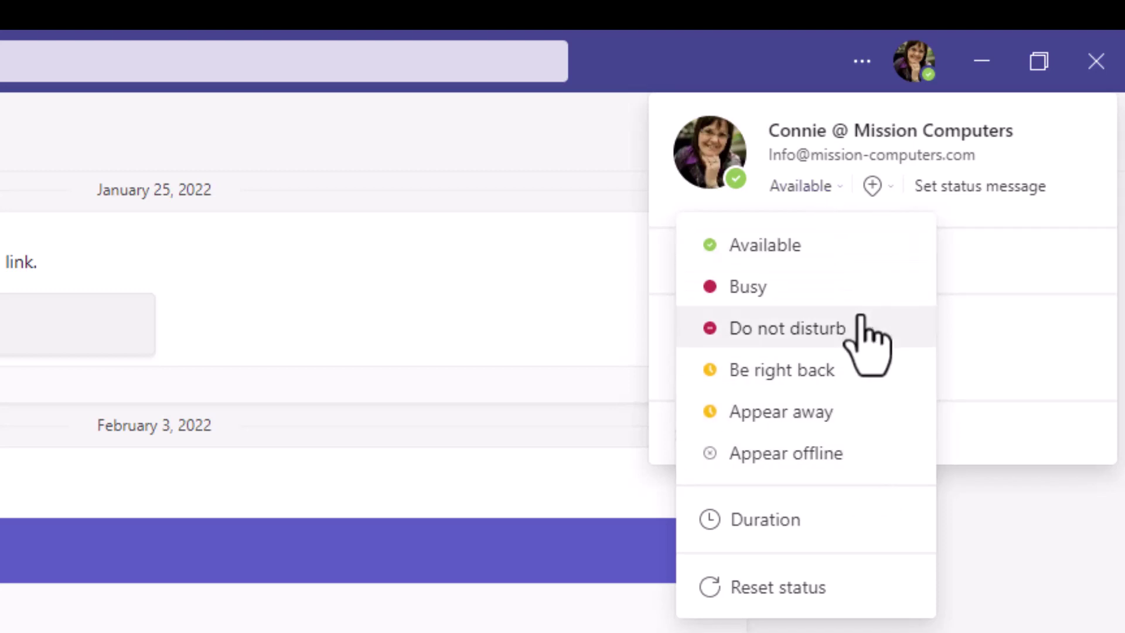
click(838, 325)
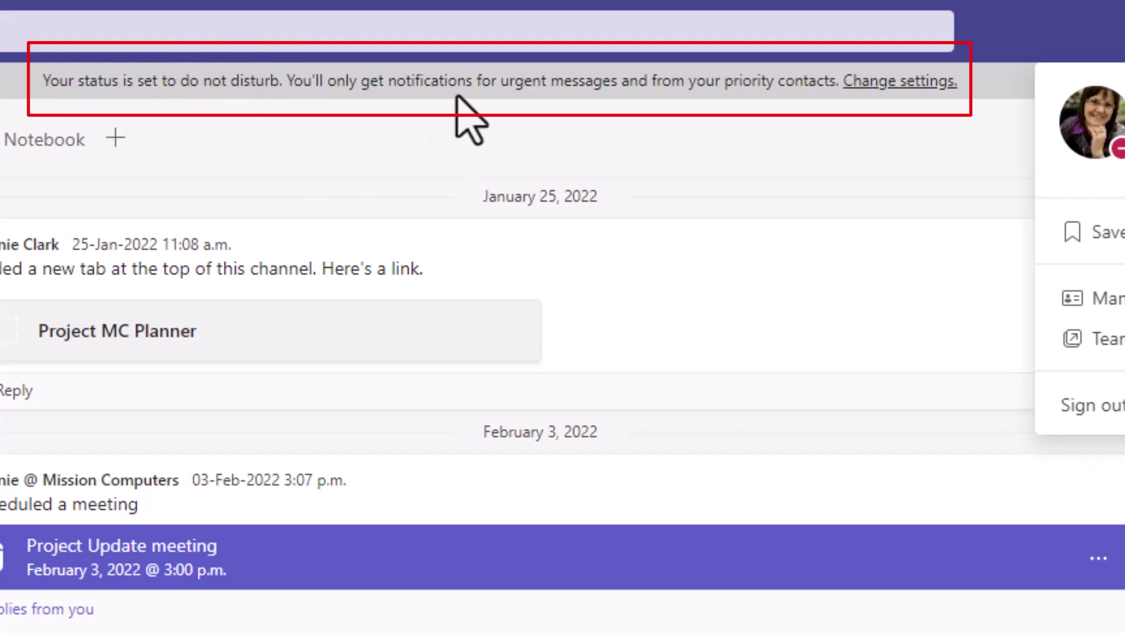
click(516, 120)
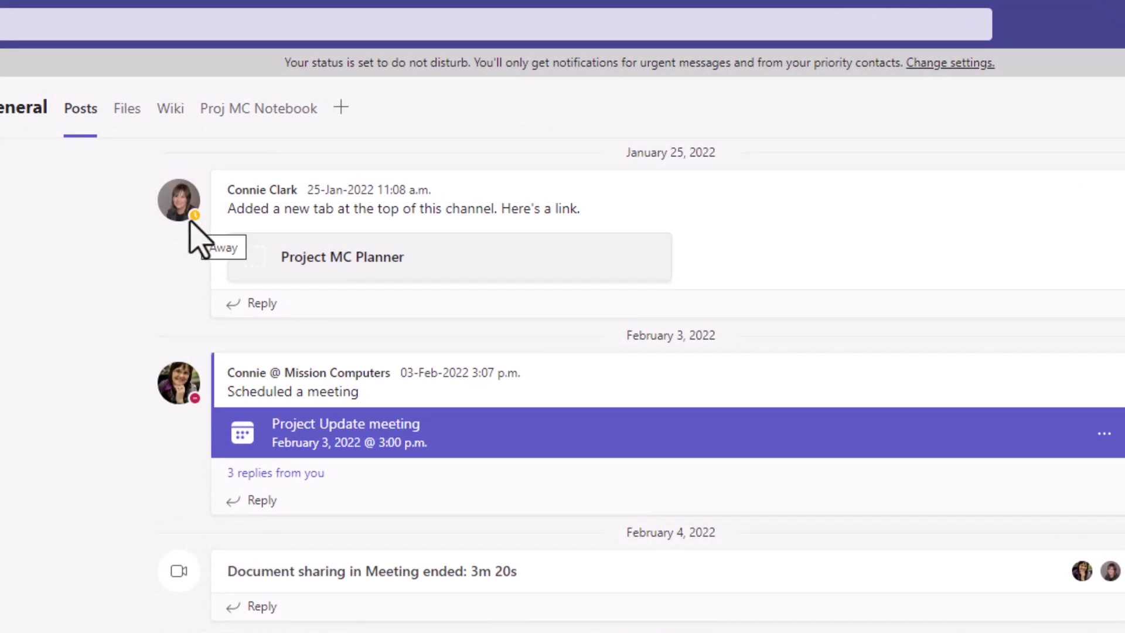
mouse_move(186, 214)
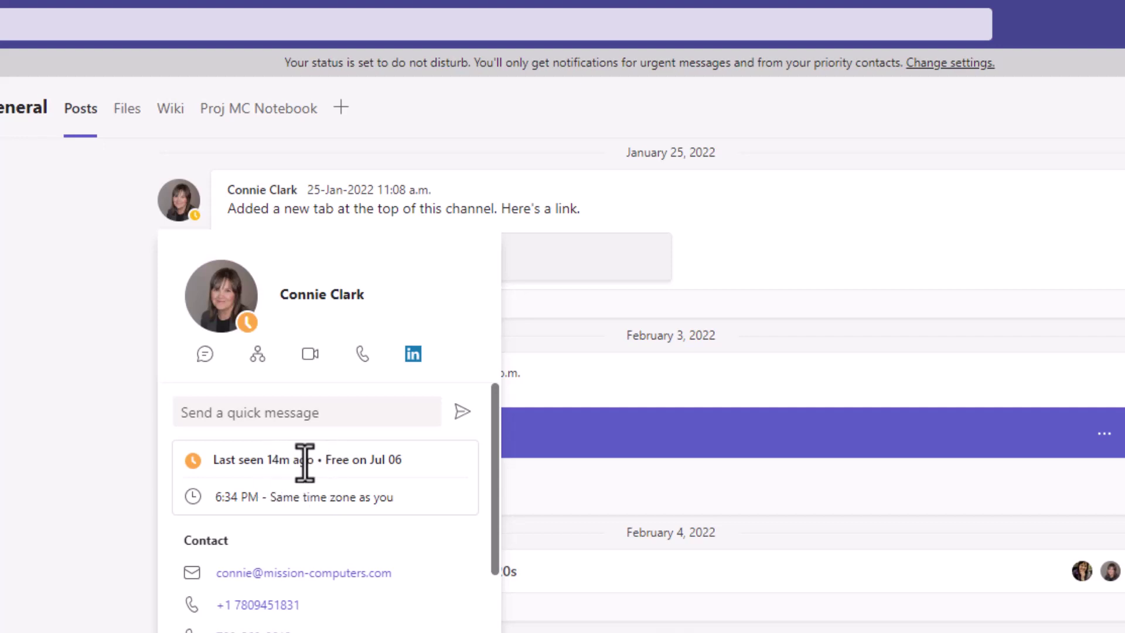
mouse_move(248, 327)
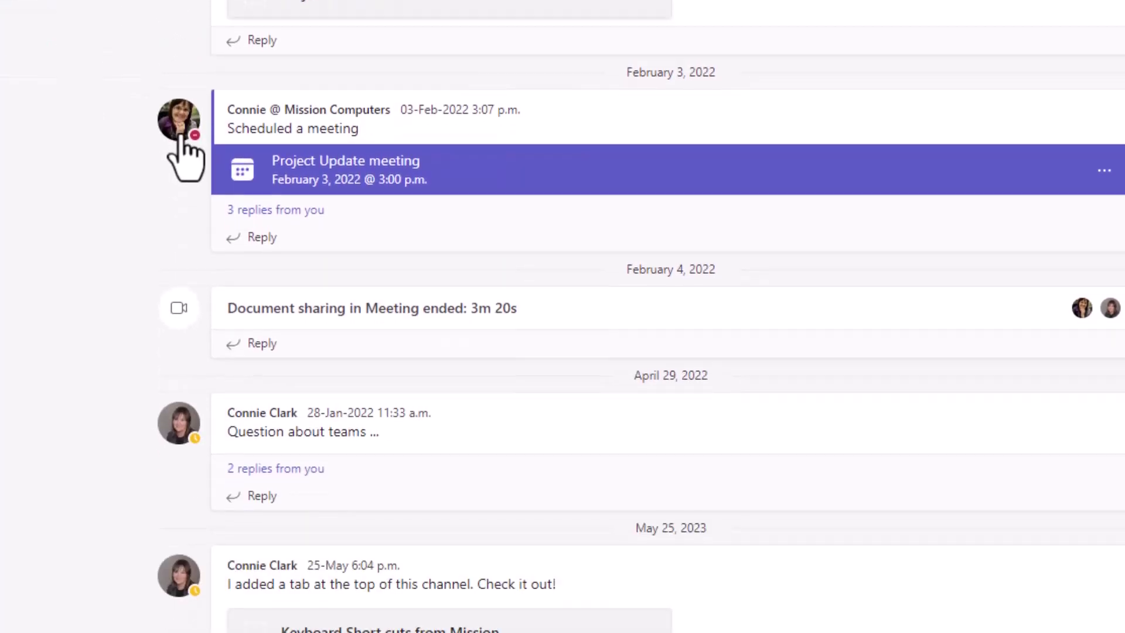
mouse_move(179, 376)
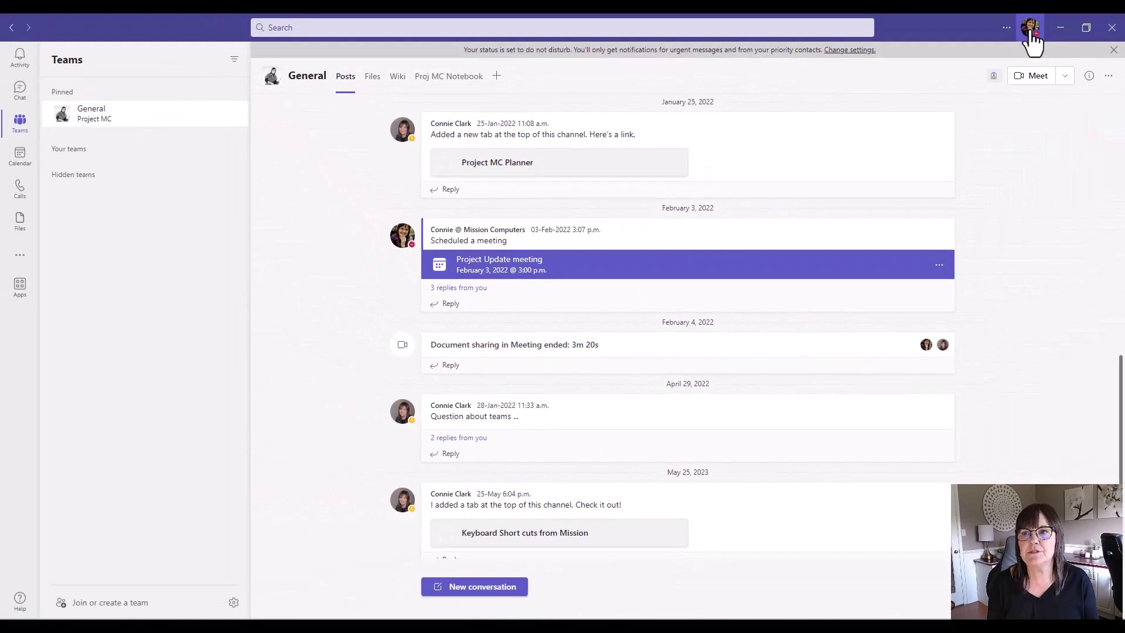
Set the status message "Working on proposal.", show it when people message, and clear it after 1 Hour
click(1030, 36)
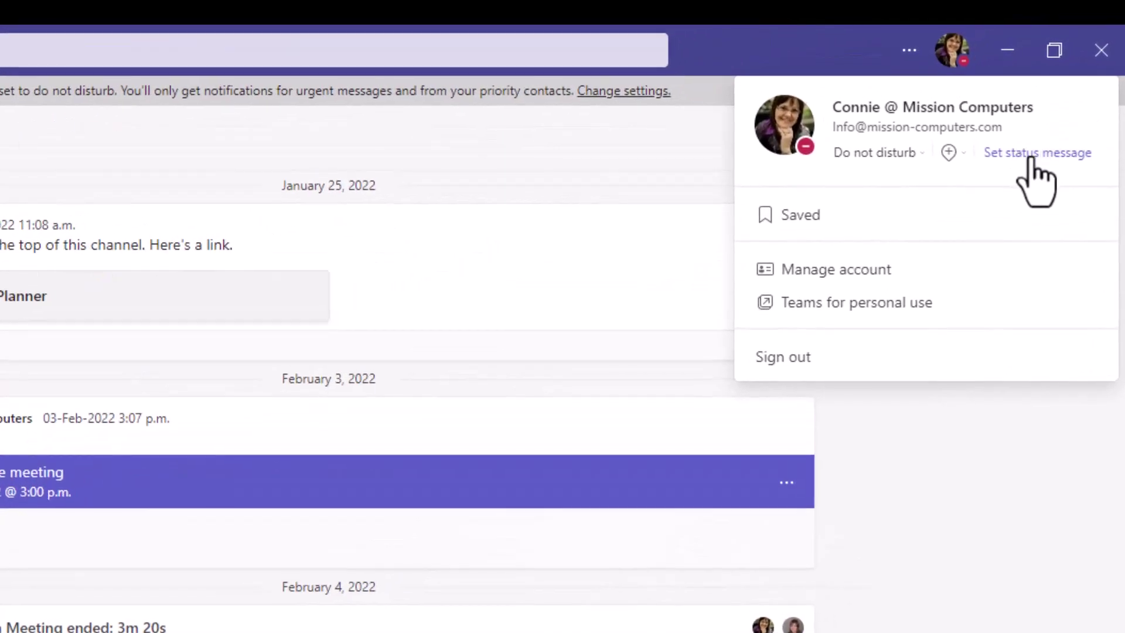
click(1031, 159)
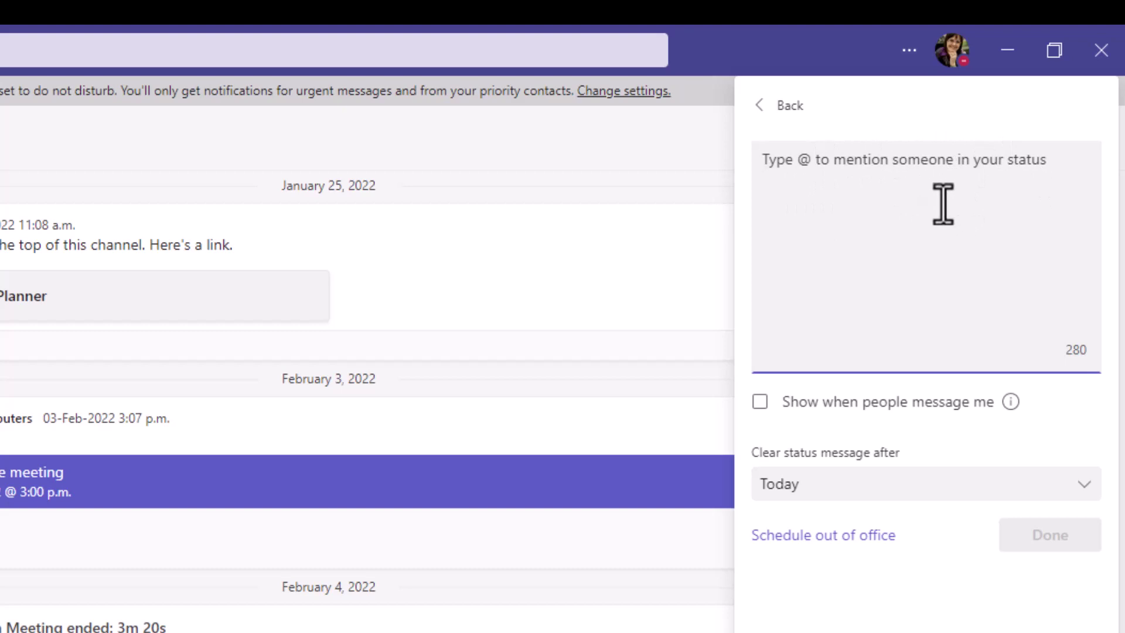
text(Working on proposal.)
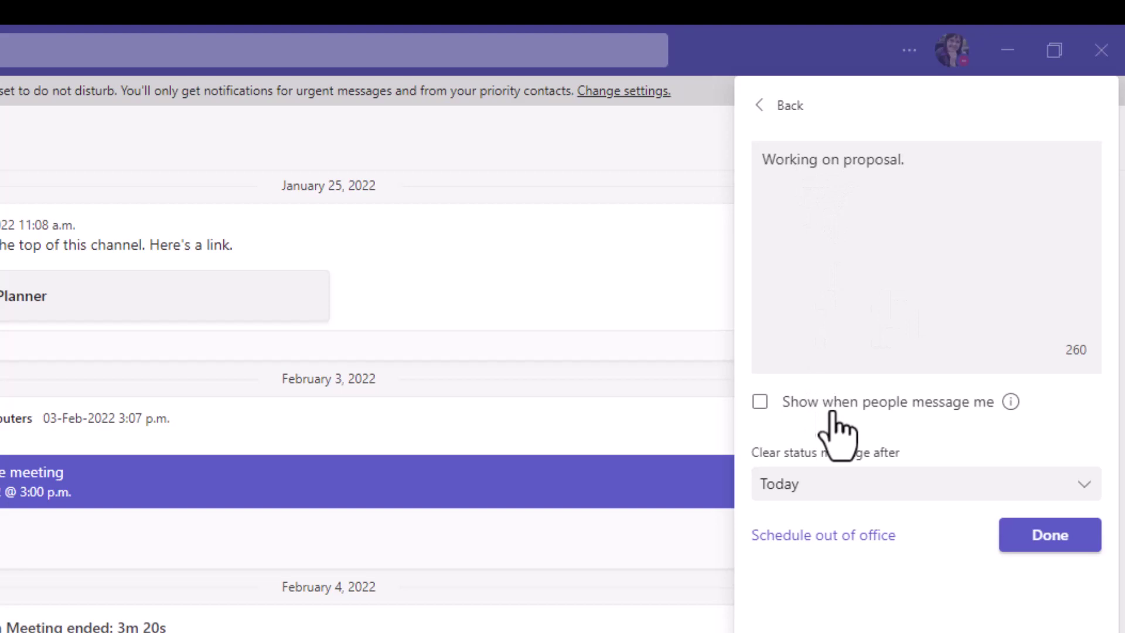
click(760, 403)
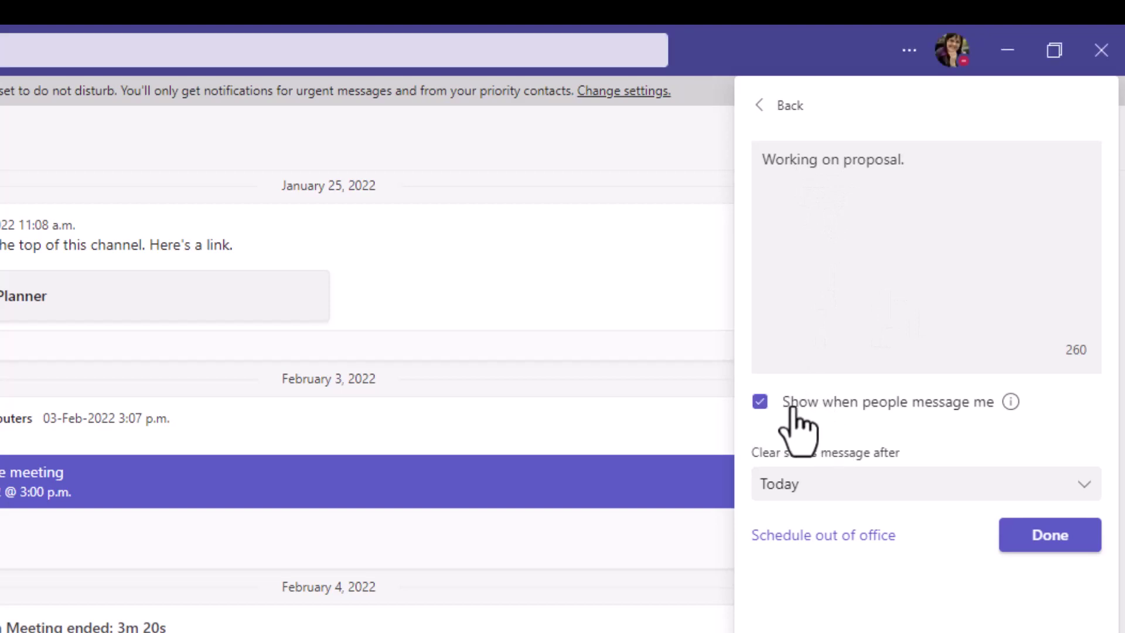
click(861, 491)
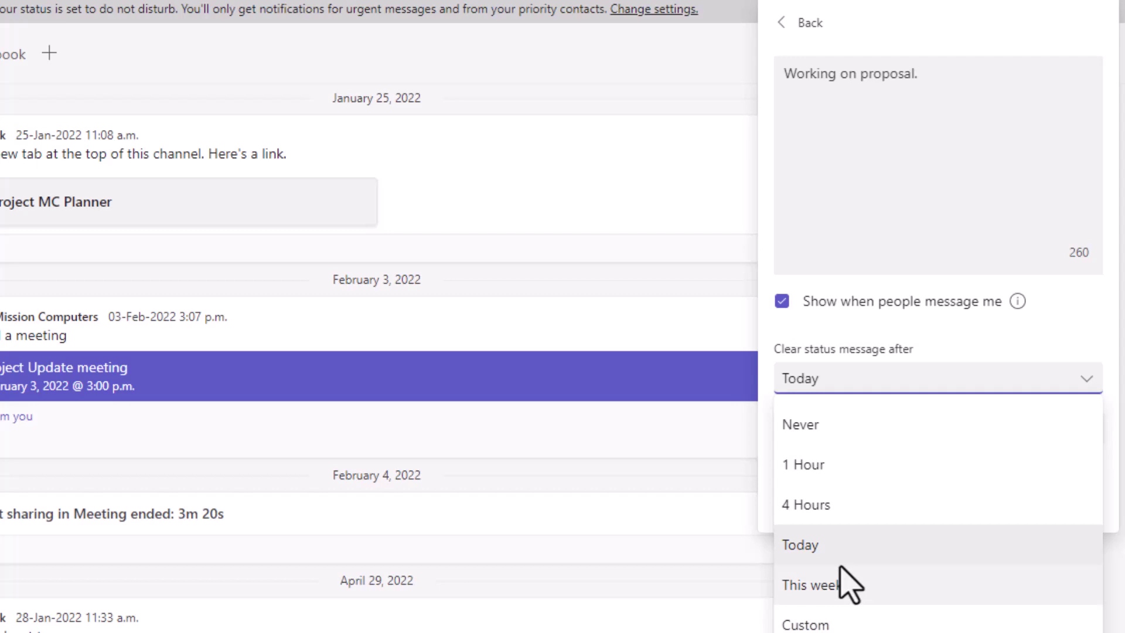
click(839, 467)
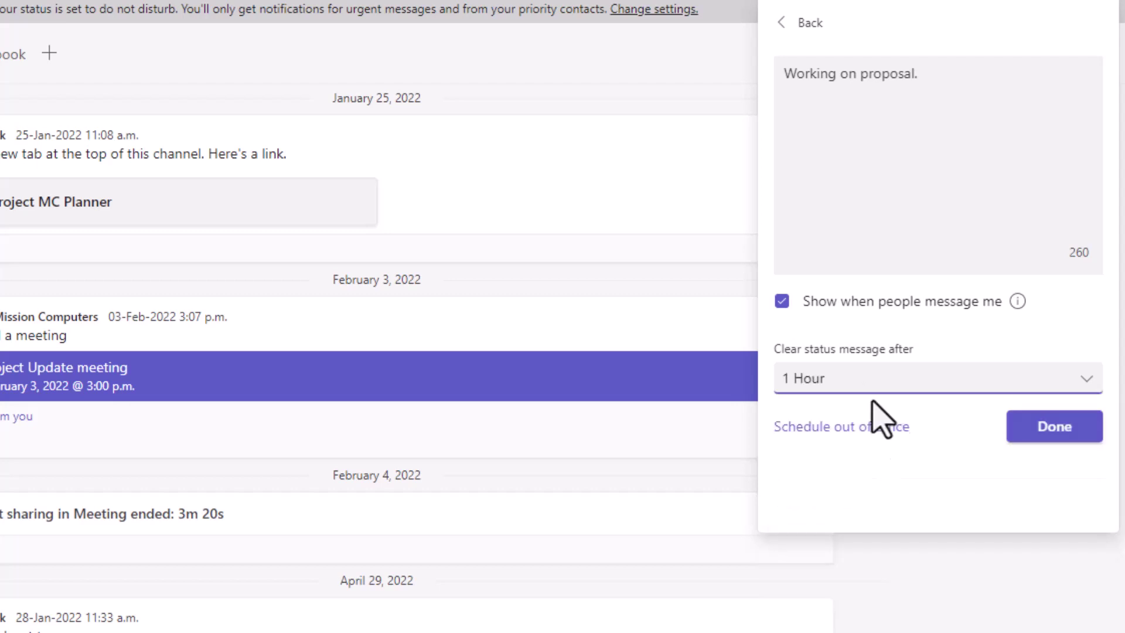
click(1049, 431)
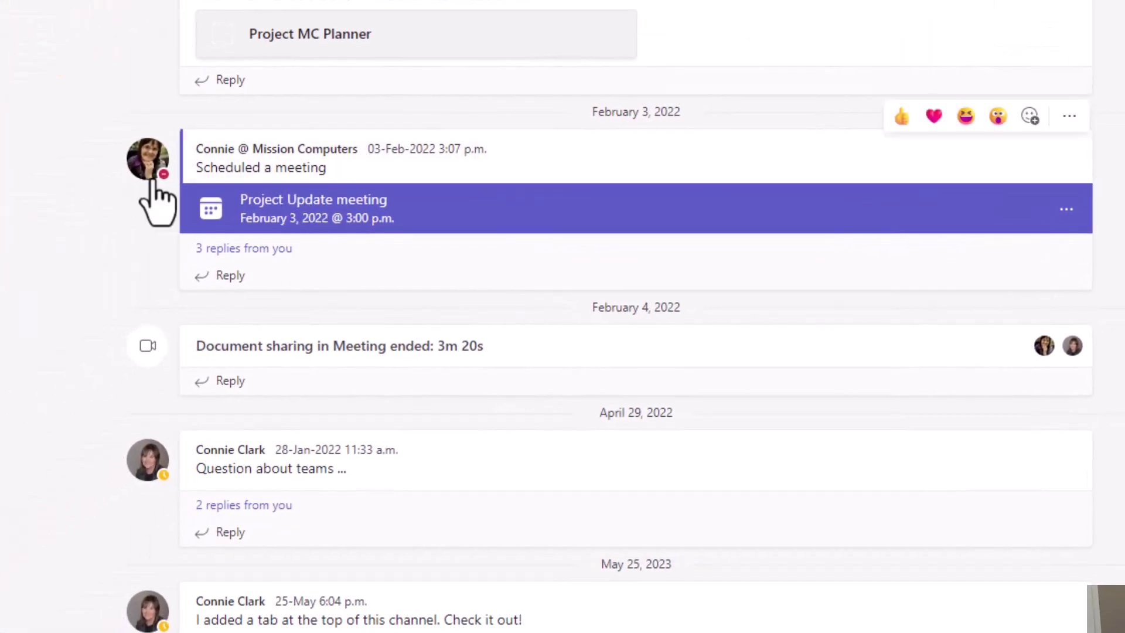
mouse_move(146, 175)
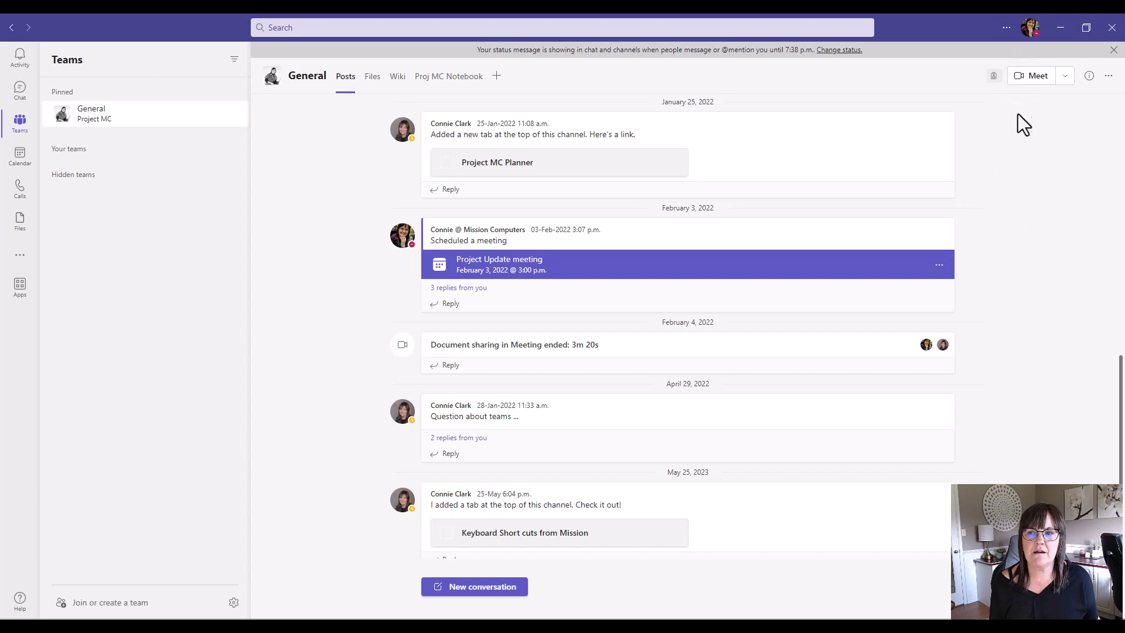
Open the duration settings for the Do not disturb availability status
click(1031, 28)
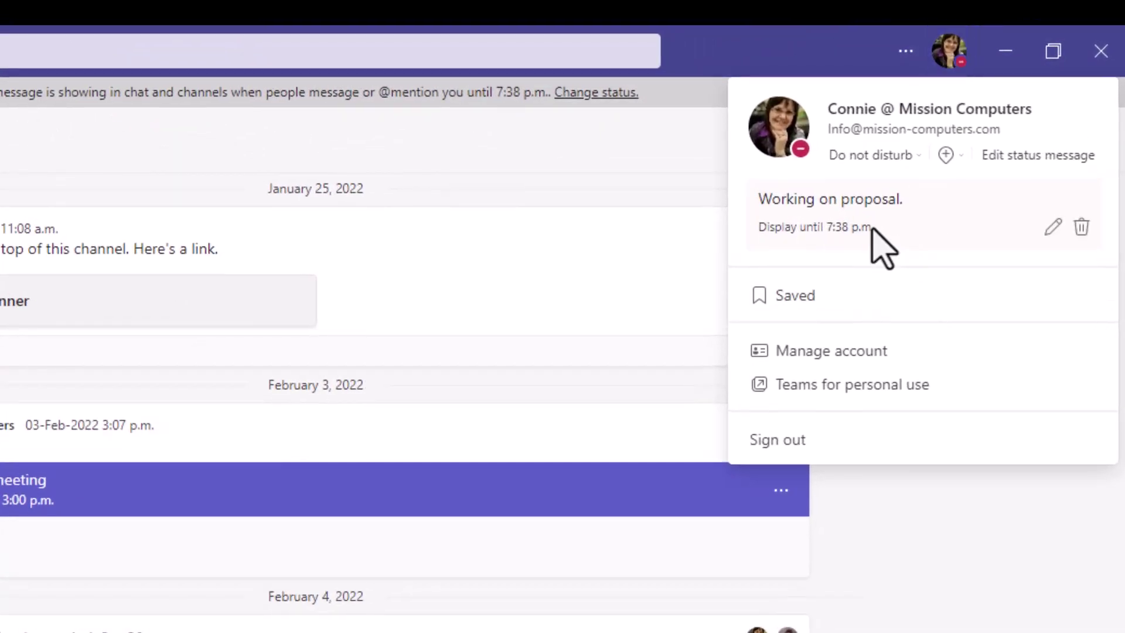
click(872, 157)
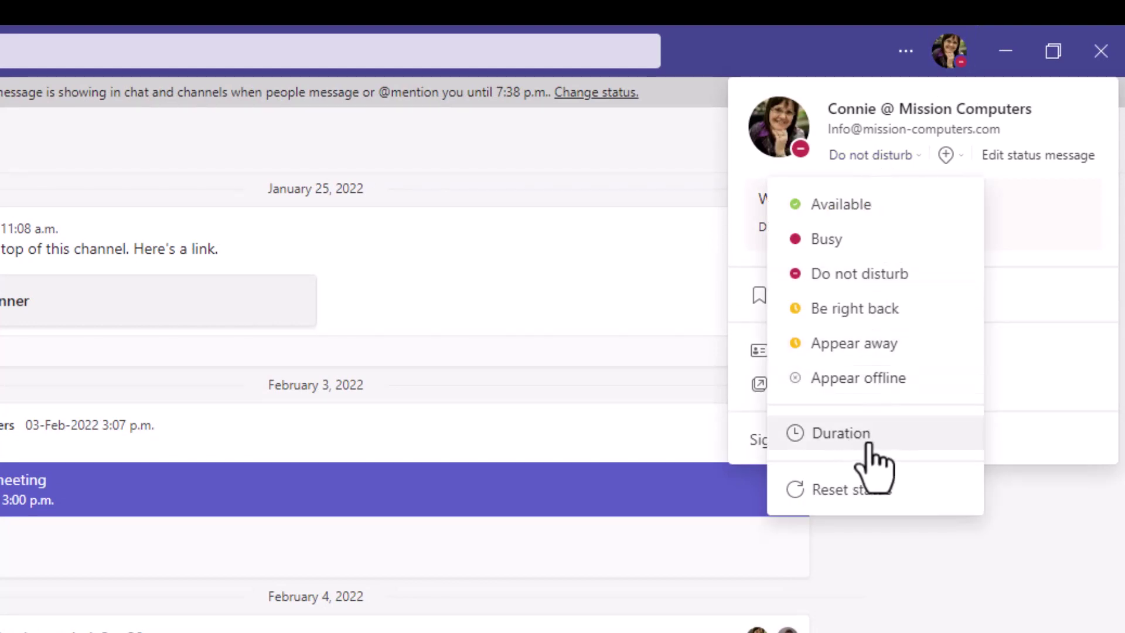
click(870, 446)
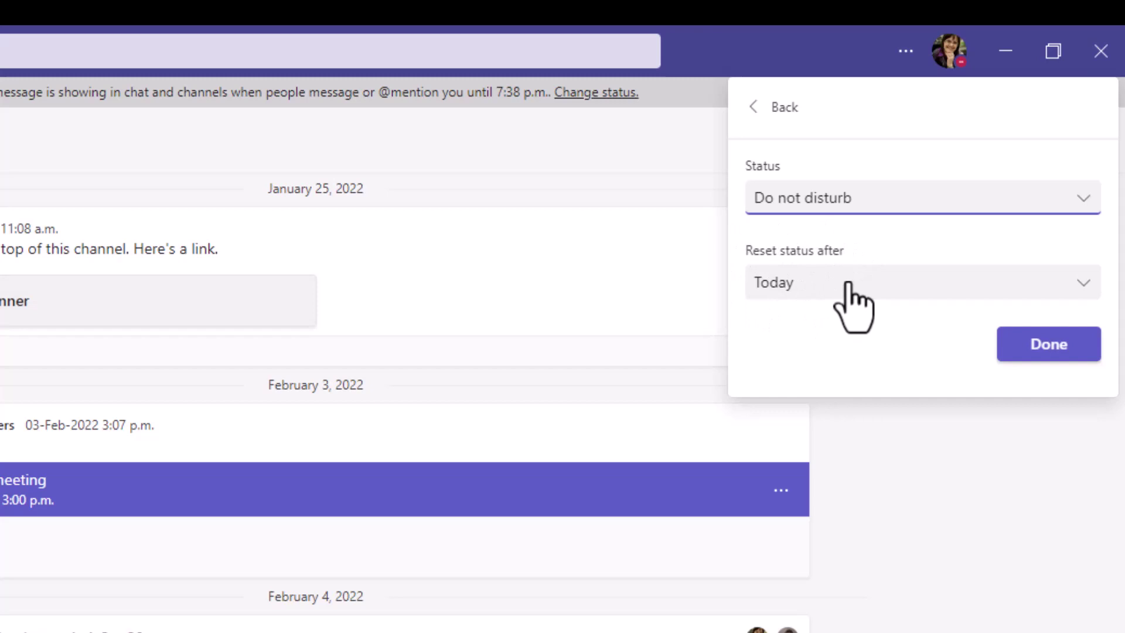
click(848, 286)
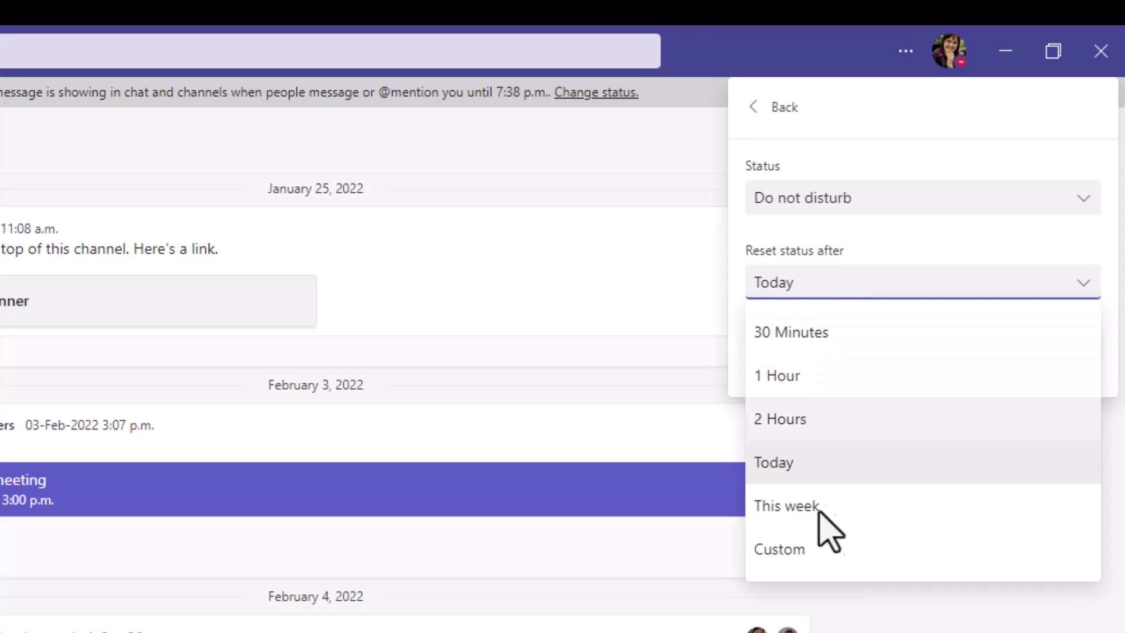
click(800, 551)
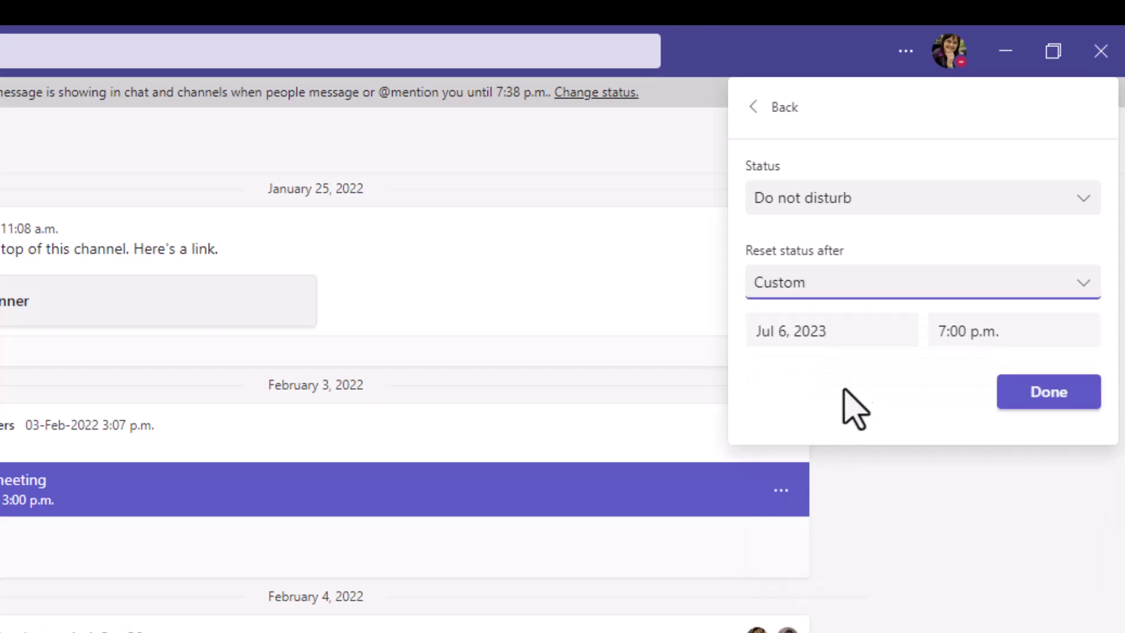
click(1014, 326)
Set the Do not disturb status to reset after 1 Hour and save the duration
click(879, 287)
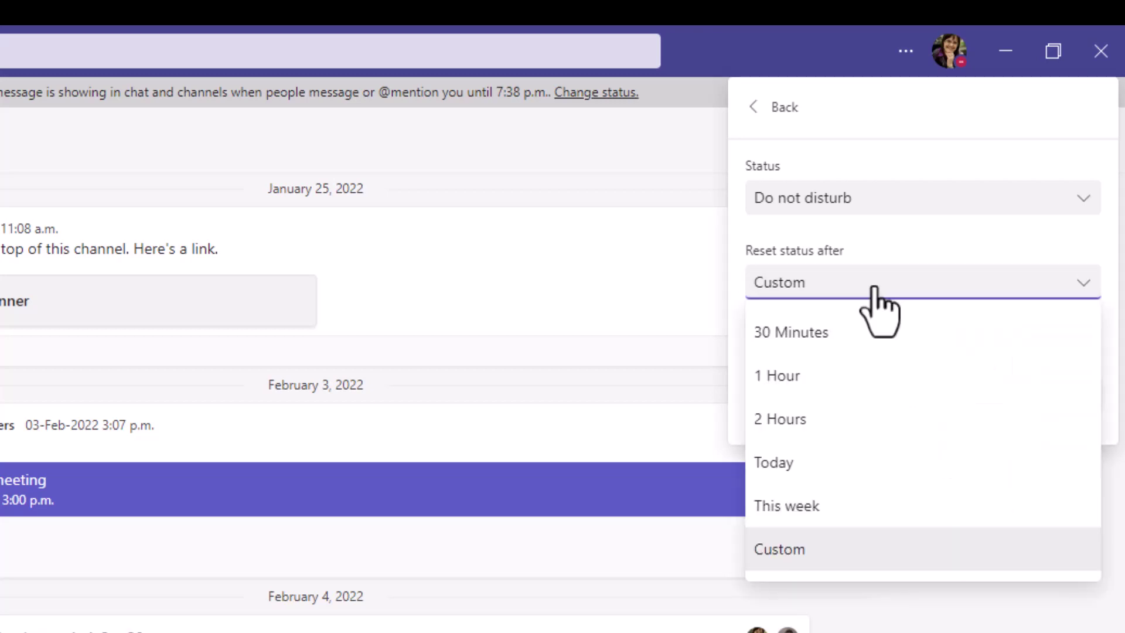
click(891, 378)
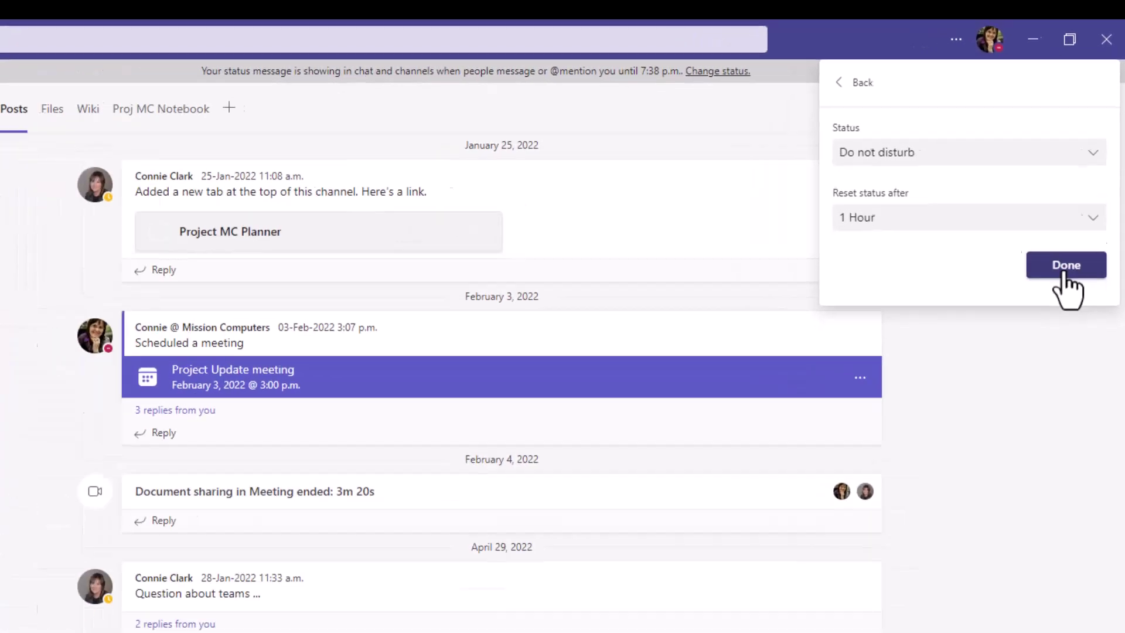
click(1046, 348)
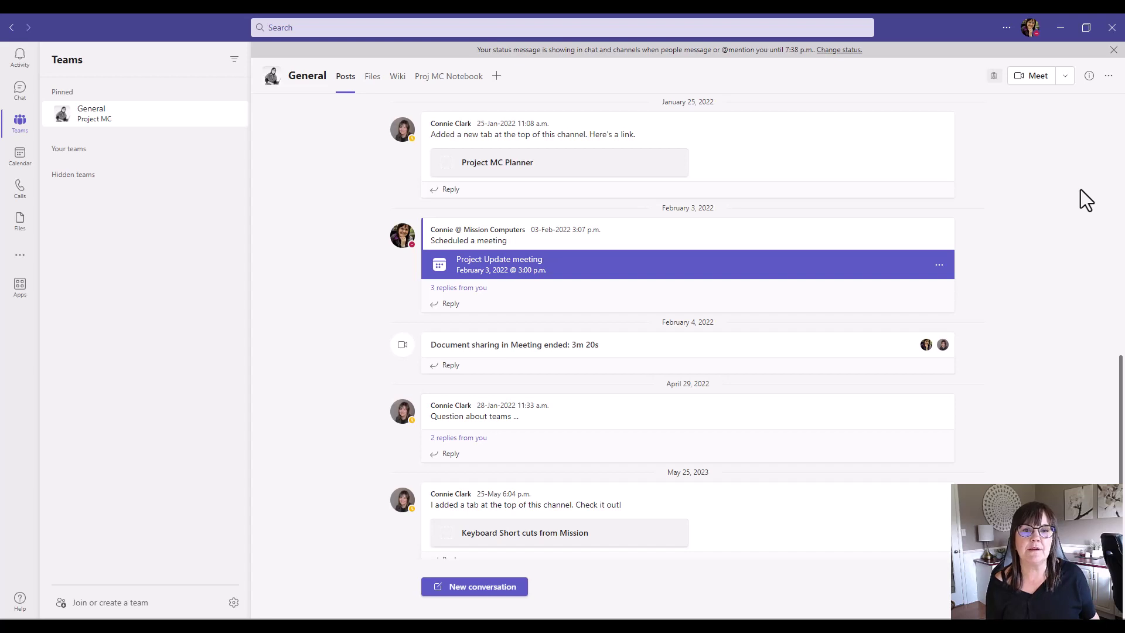
Delete the status message "Working on proposal." from the account profile
scroll(1040, 216, down, 1)
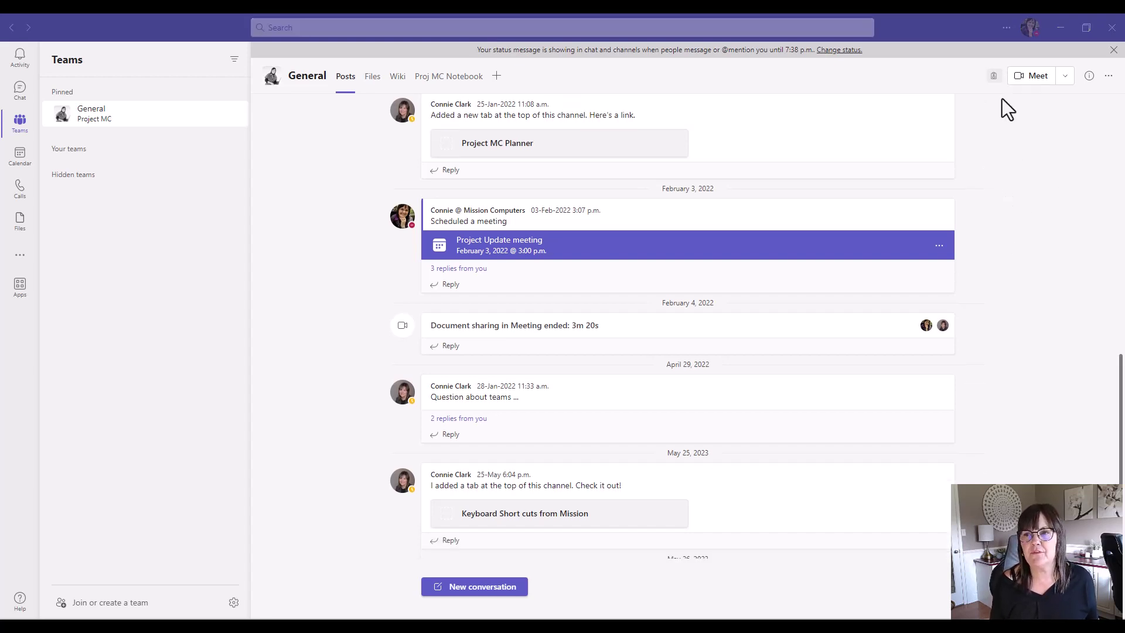
click(1032, 28)
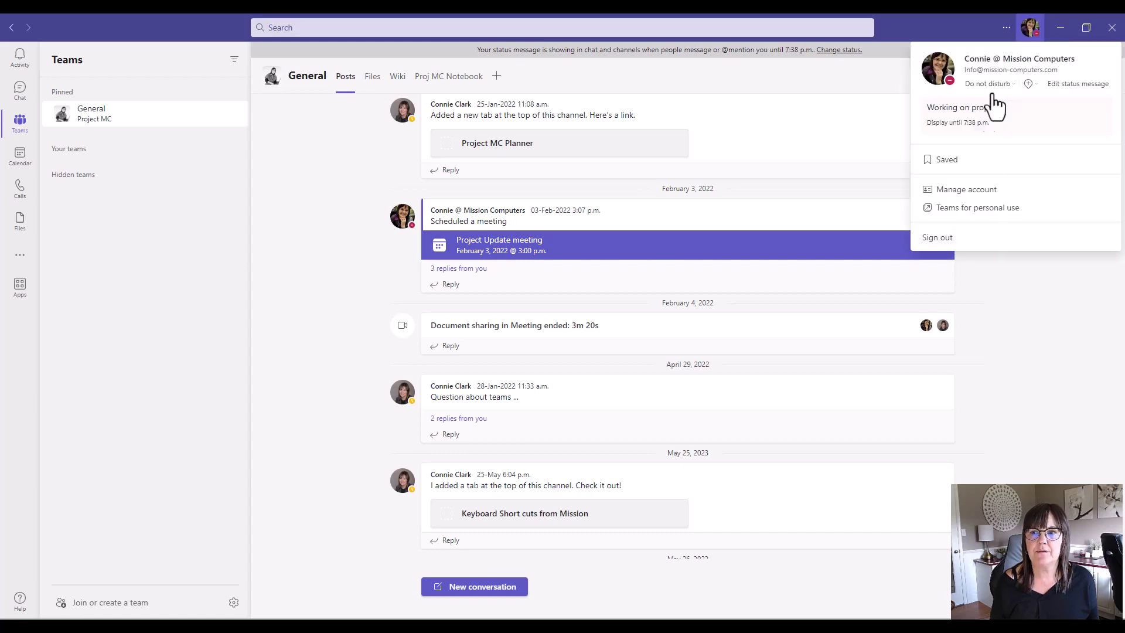
mouse_move(967, 117)
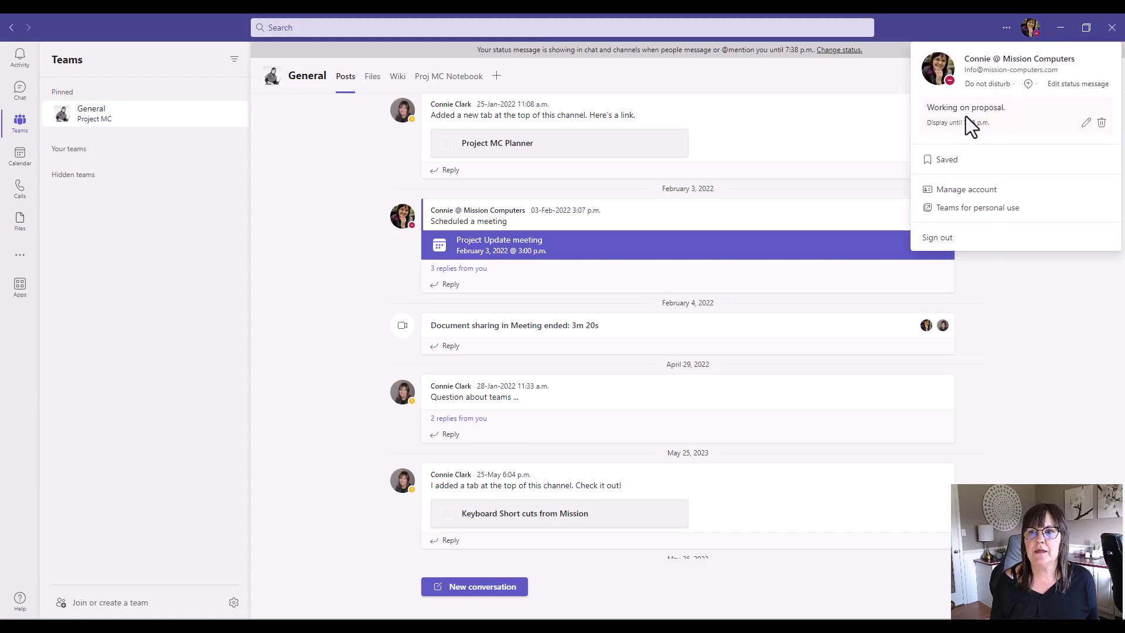
click(1102, 123)
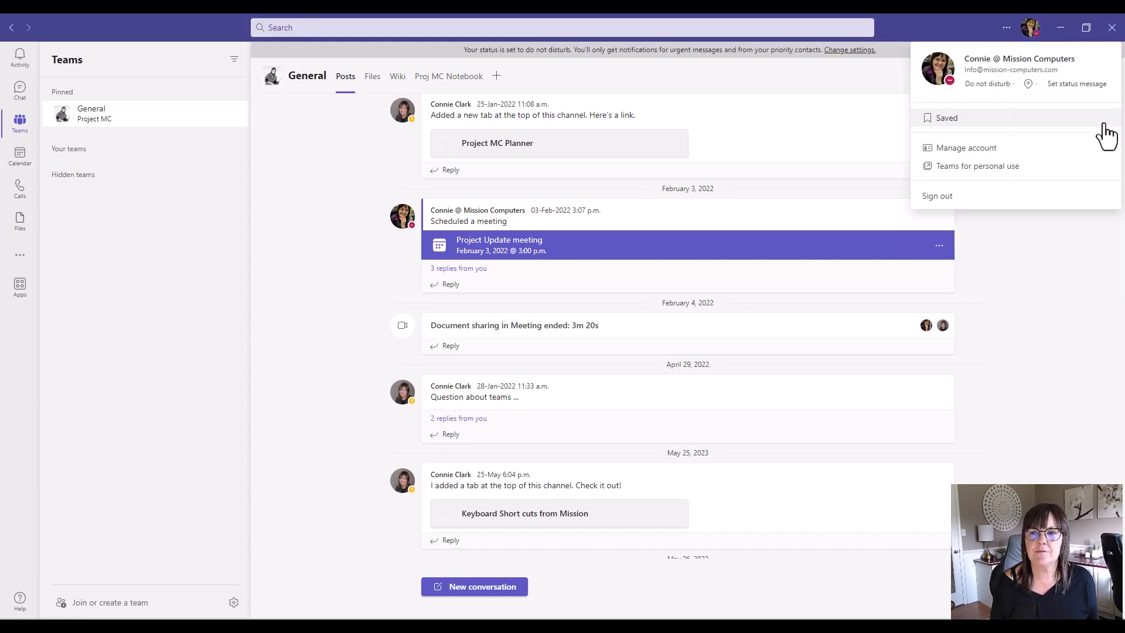
Reset the availability status to automatic and close the profile card
click(994, 85)
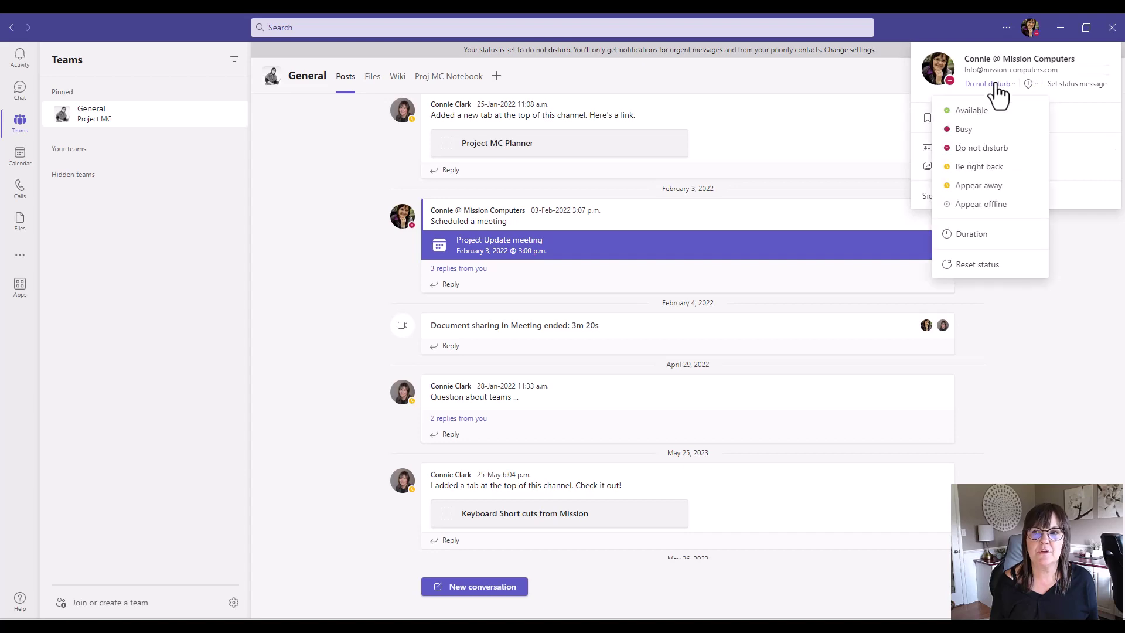
click(980, 267)
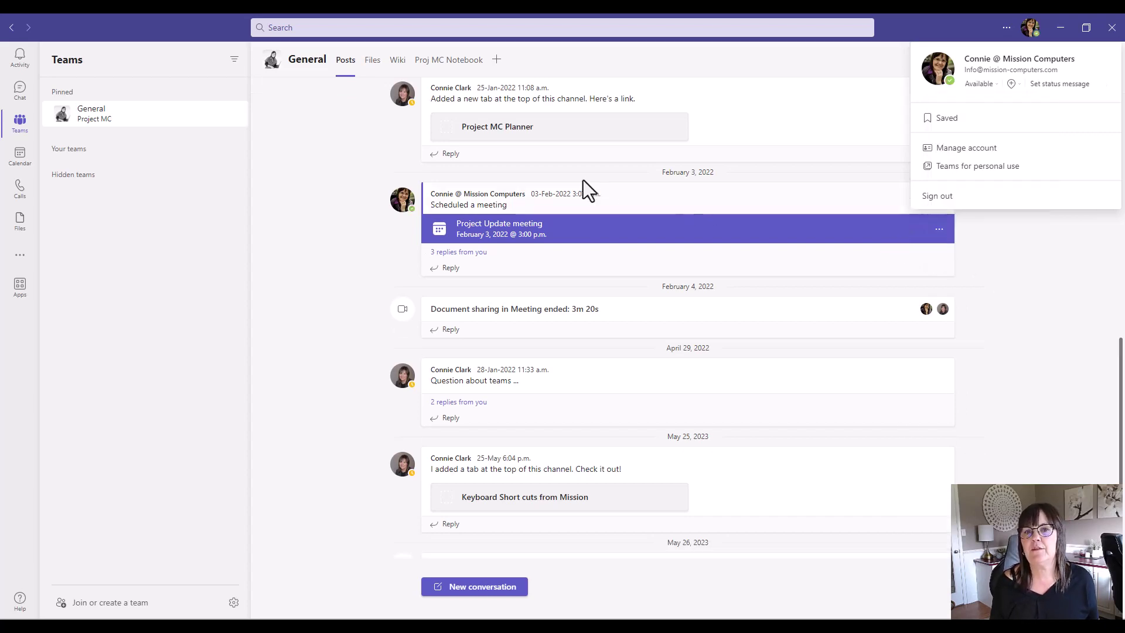
click(374, 230)
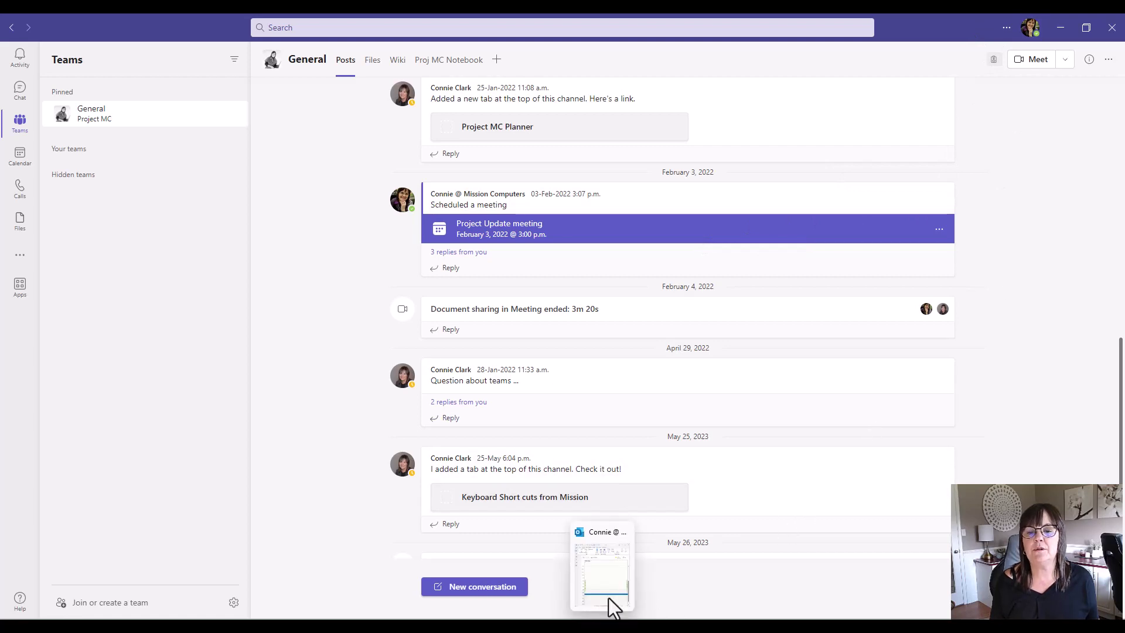
Switch to Outlook and add an entry titled "Appointment" to the July 5, 2023 calendar from 6:30 to 7:30 PM
click(611, 604)
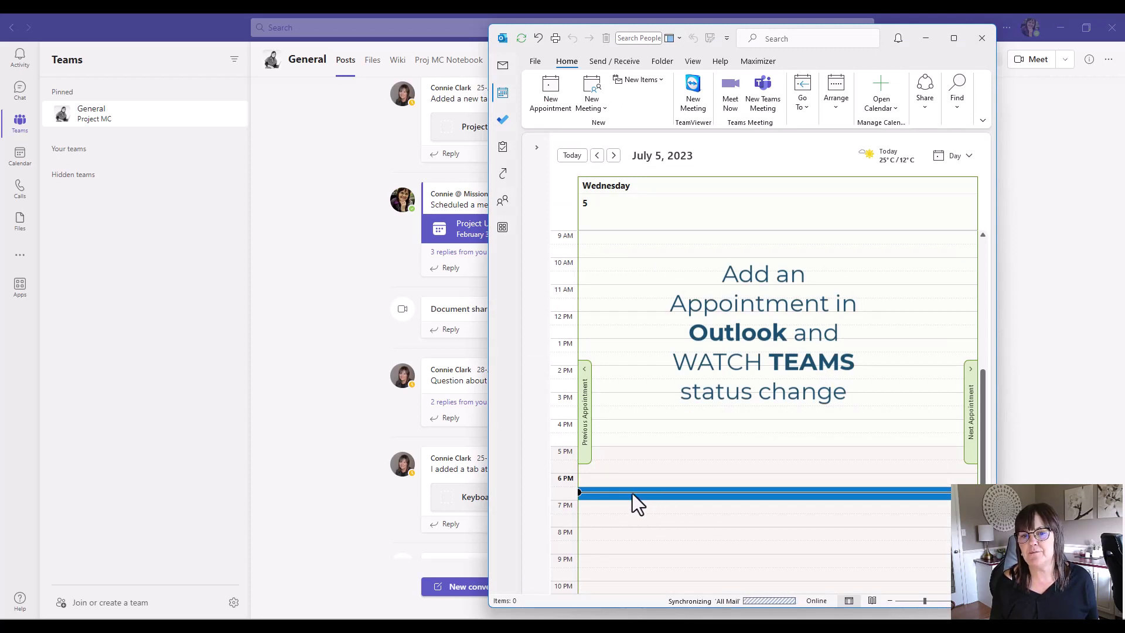
drag(631, 493, 634, 505)
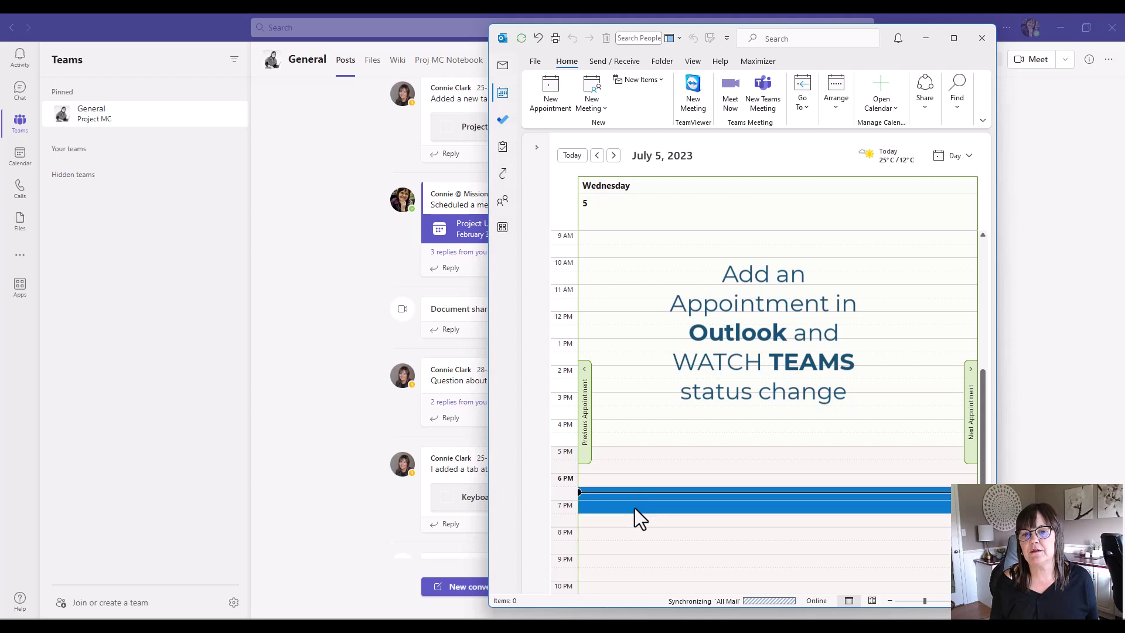
key(Return)
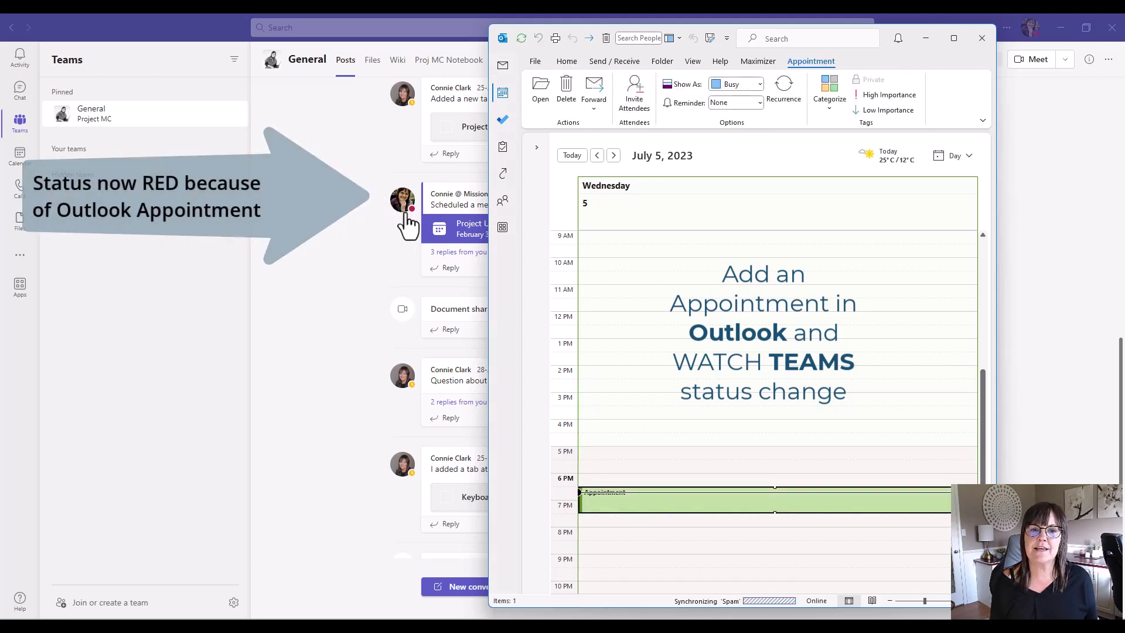
mouse_move(402, 220)
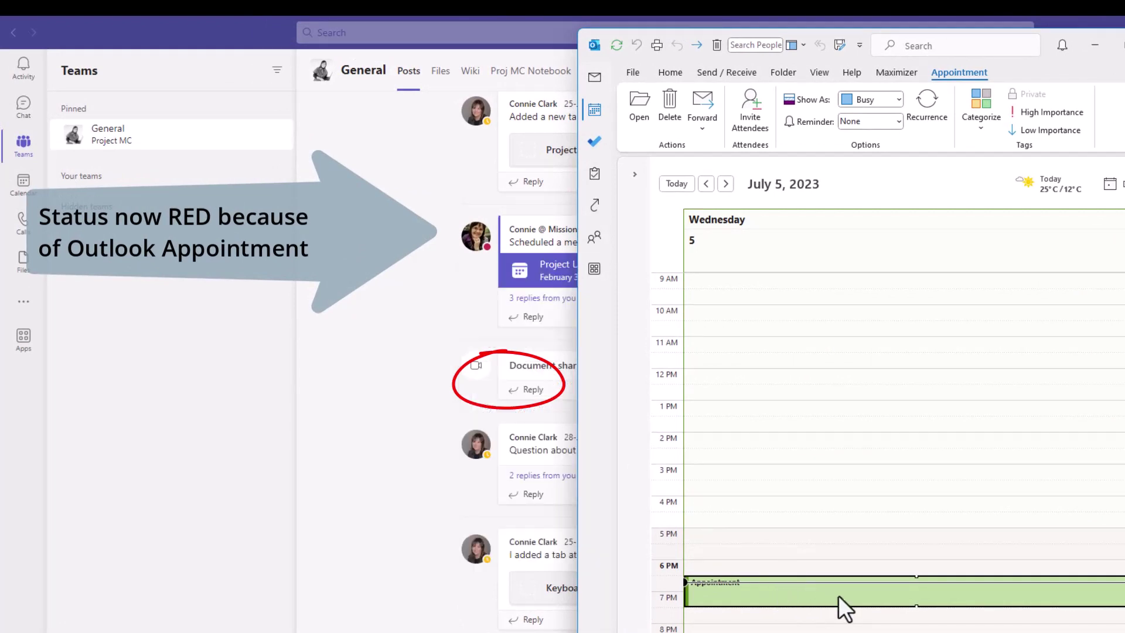
Switch to Teams, message the first channel post's author "Are you busy?" from their contact card, and check their availability
click(485, 133)
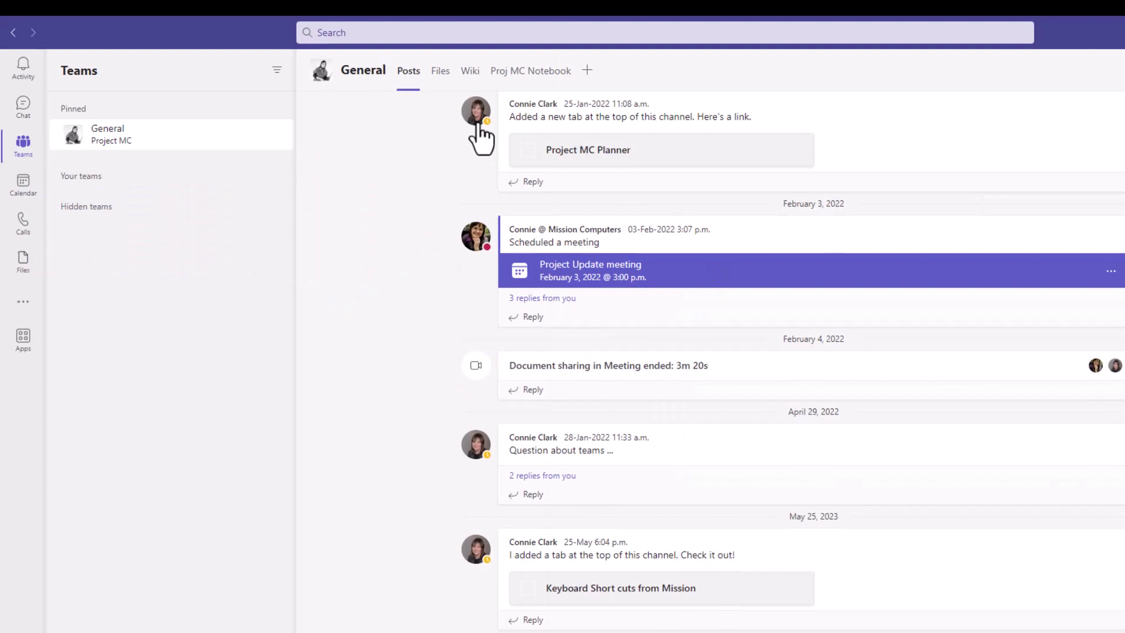
mouse_move(430, 120)
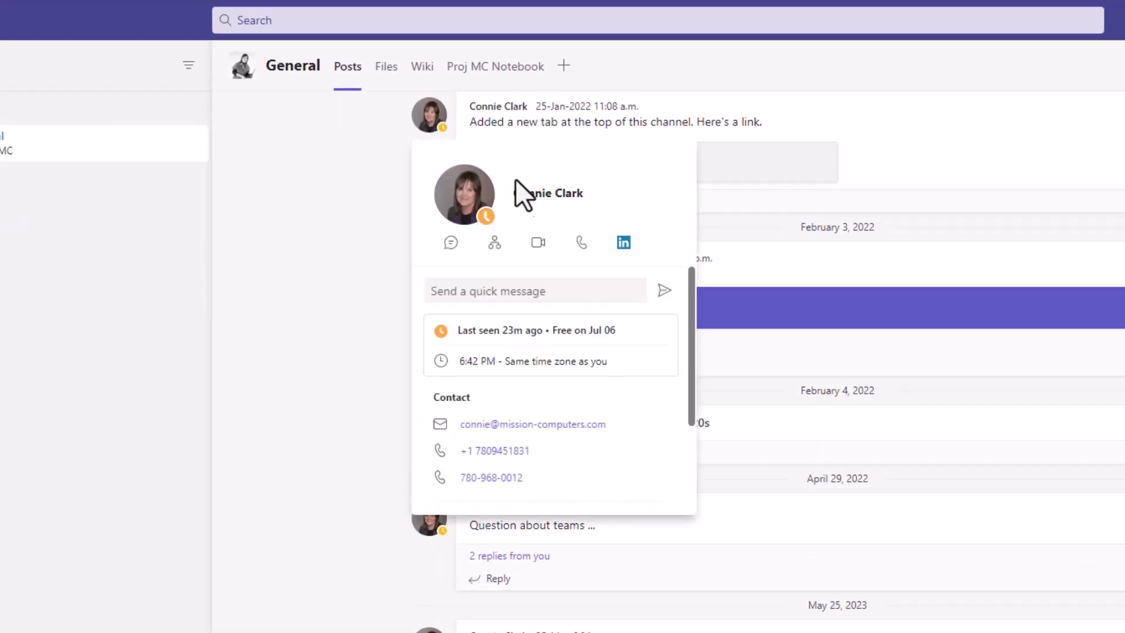
click(451, 242)
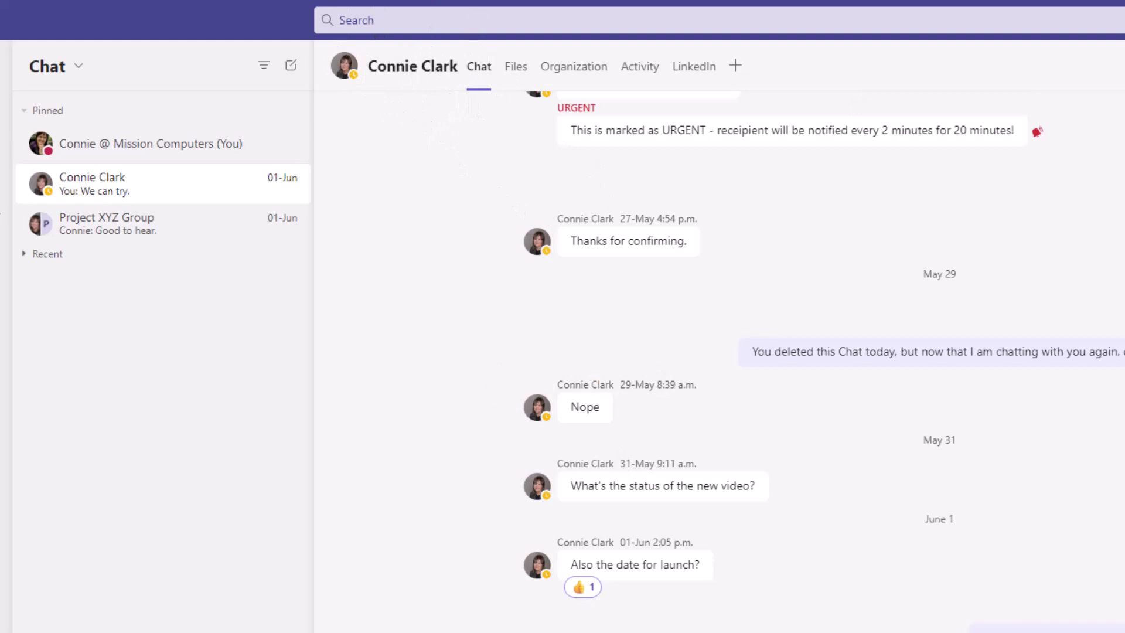
scroll(594, 113, down, 1)
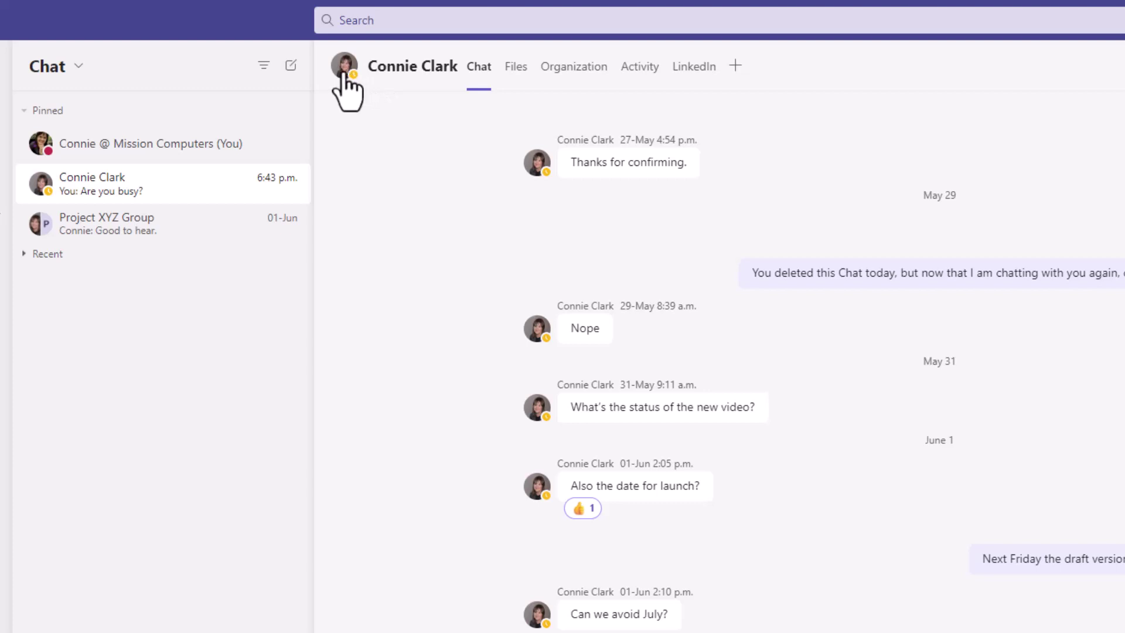
mouse_move(346, 68)
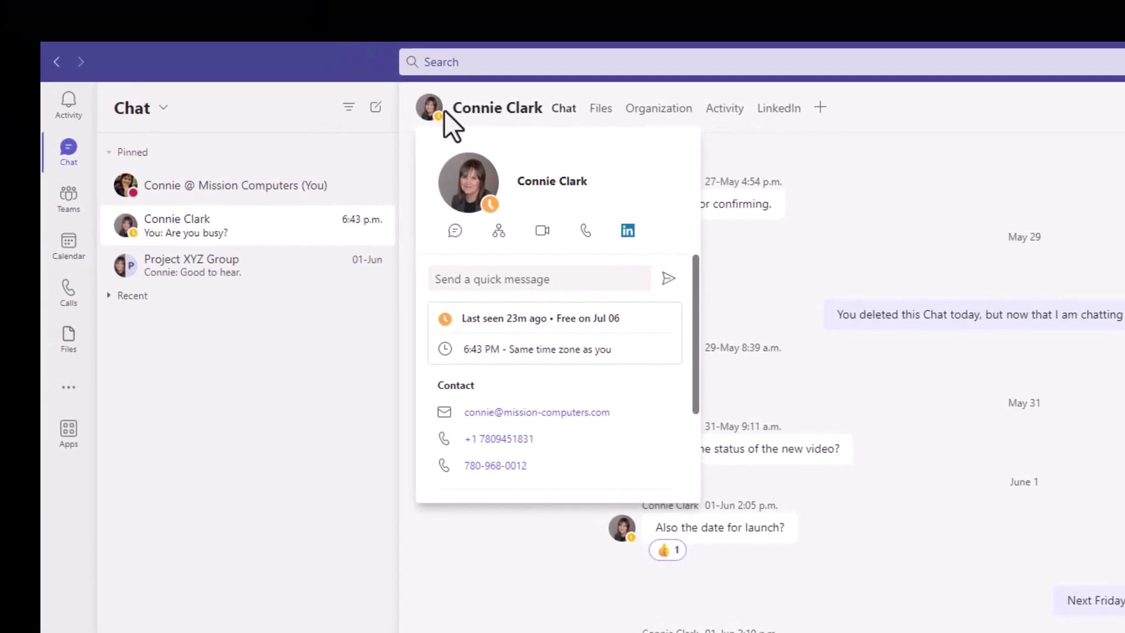
Return to the General channel and send "This is a quick message" from the first post author's contact card
click(57, 62)
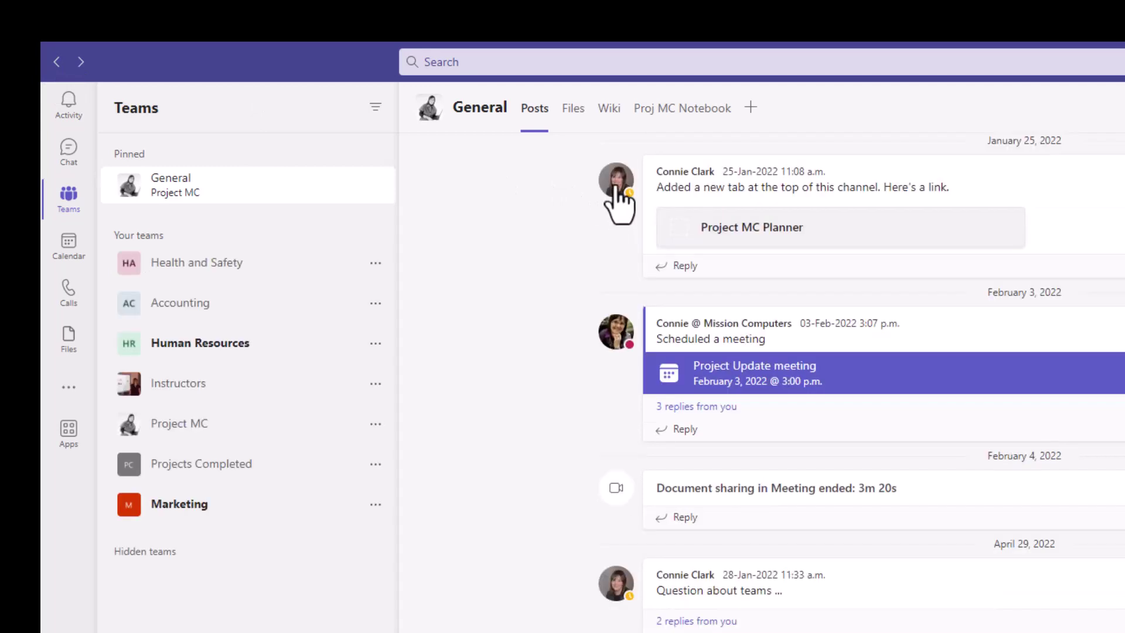
mouse_move(615, 187)
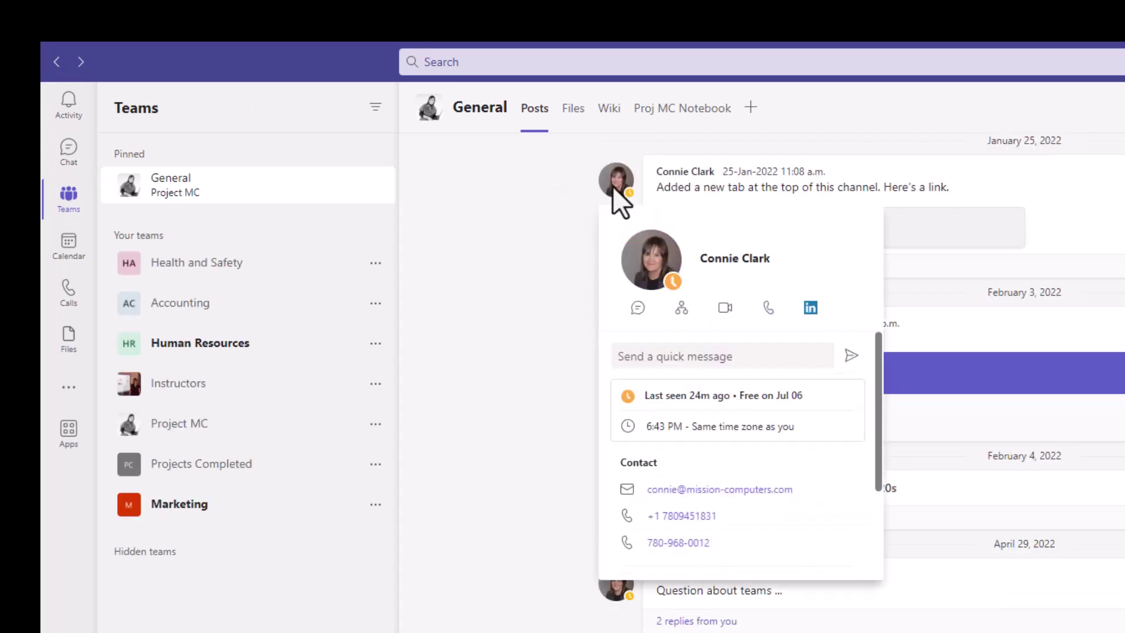
click(641, 358)
text(This is a quick message)
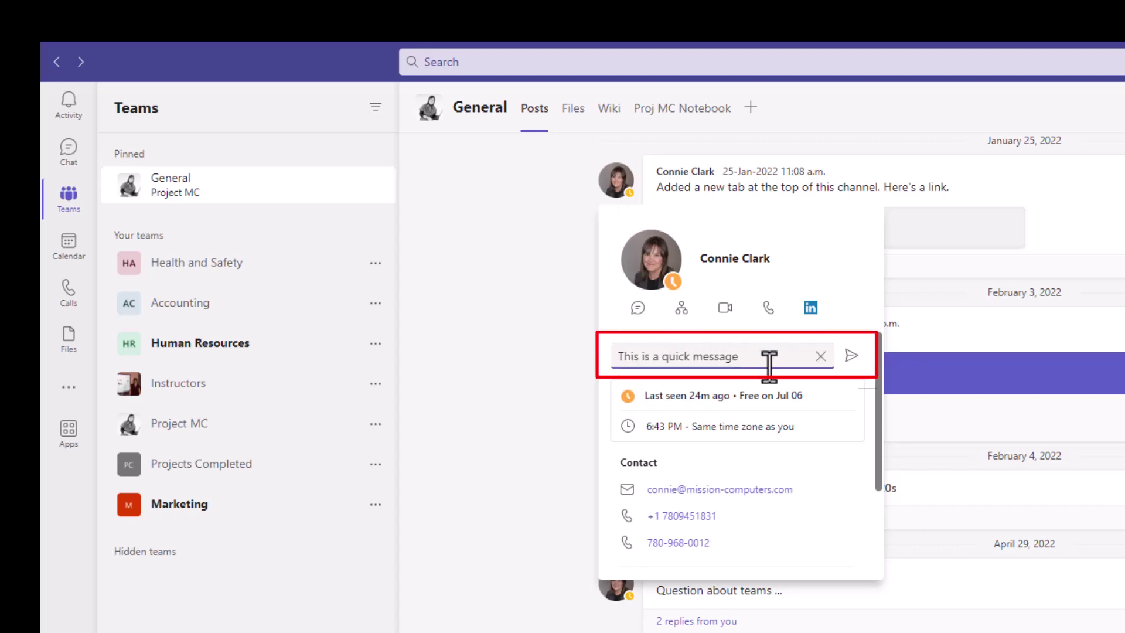
click(851, 356)
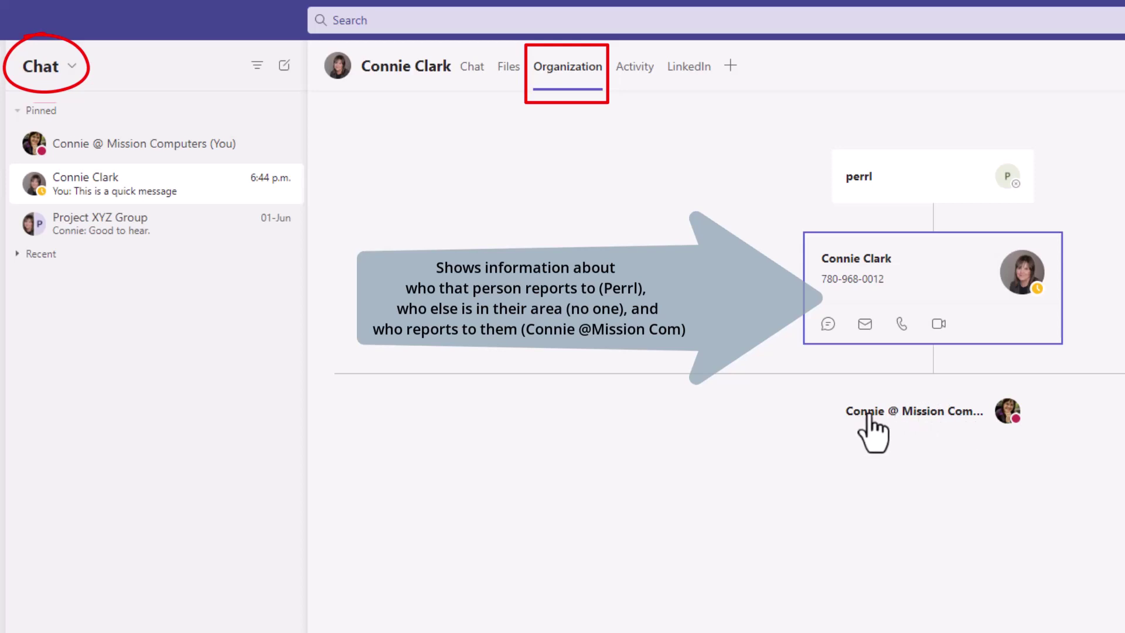
Examine the colleague's organization chart, viewing the contact card of the person who reports to them
click(1008, 412)
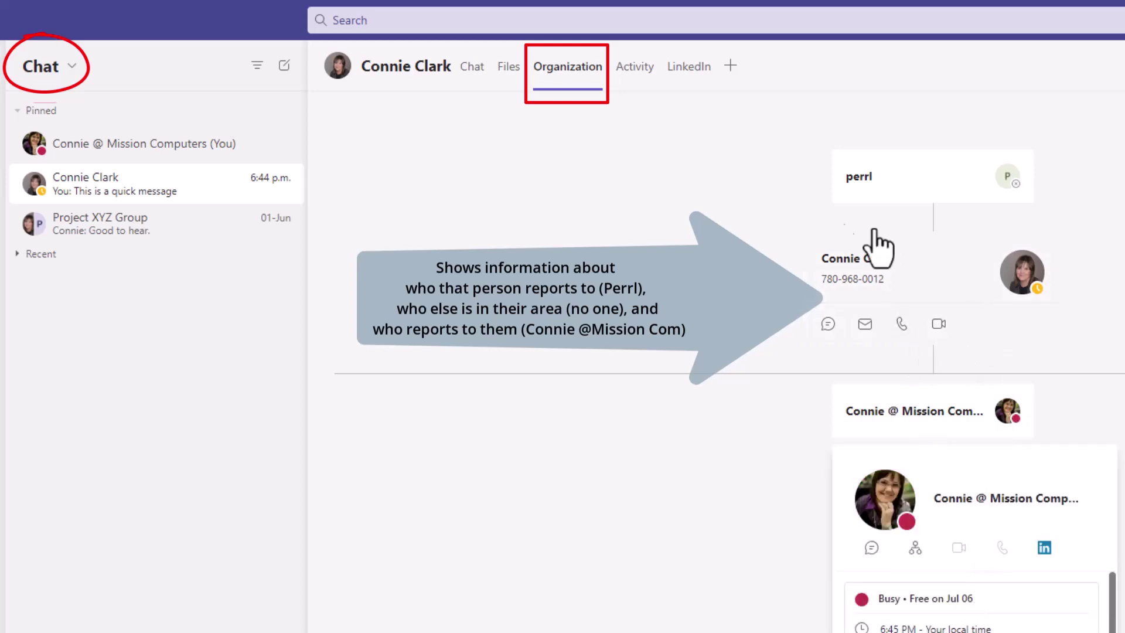
click(879, 252)
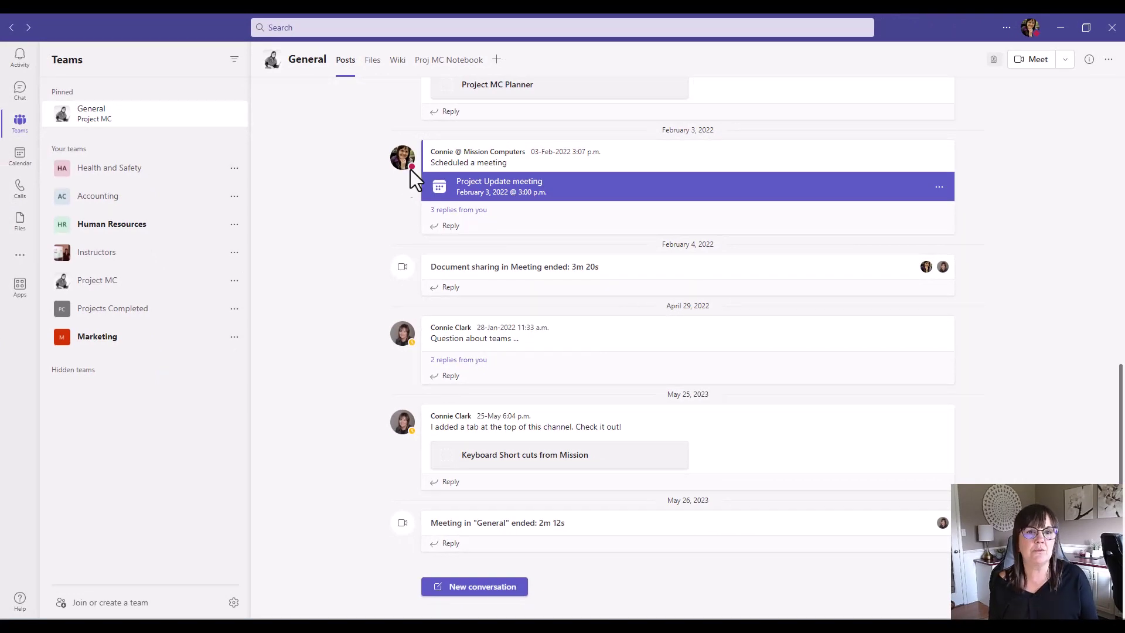
Set the work location to Remote in the account profile and check it on your own contact card in the channel
click(1030, 28)
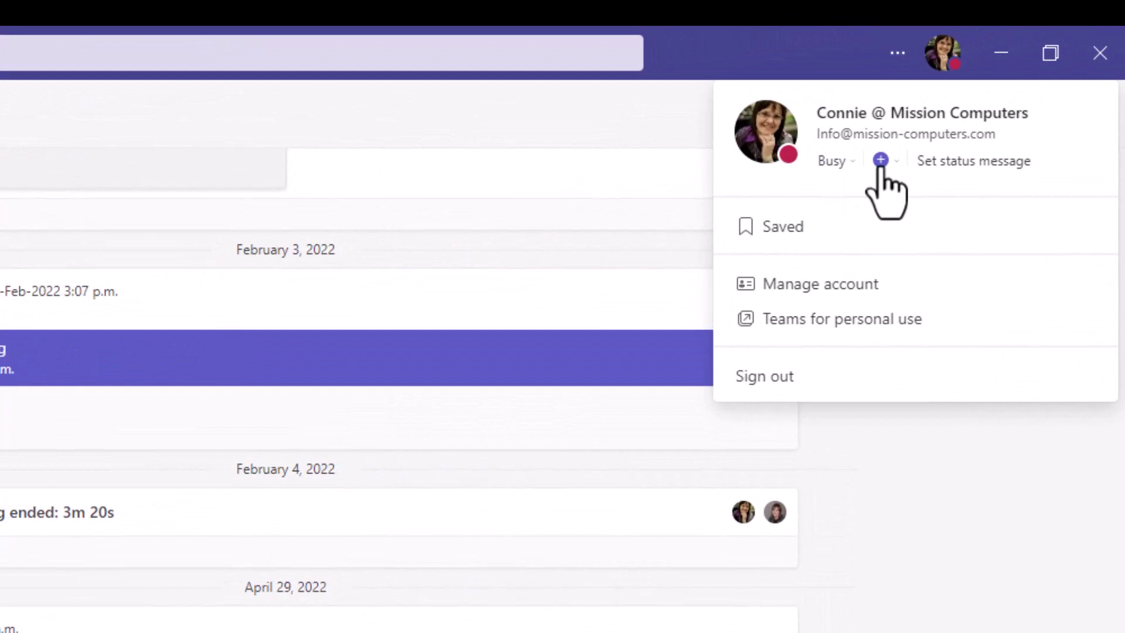
click(881, 166)
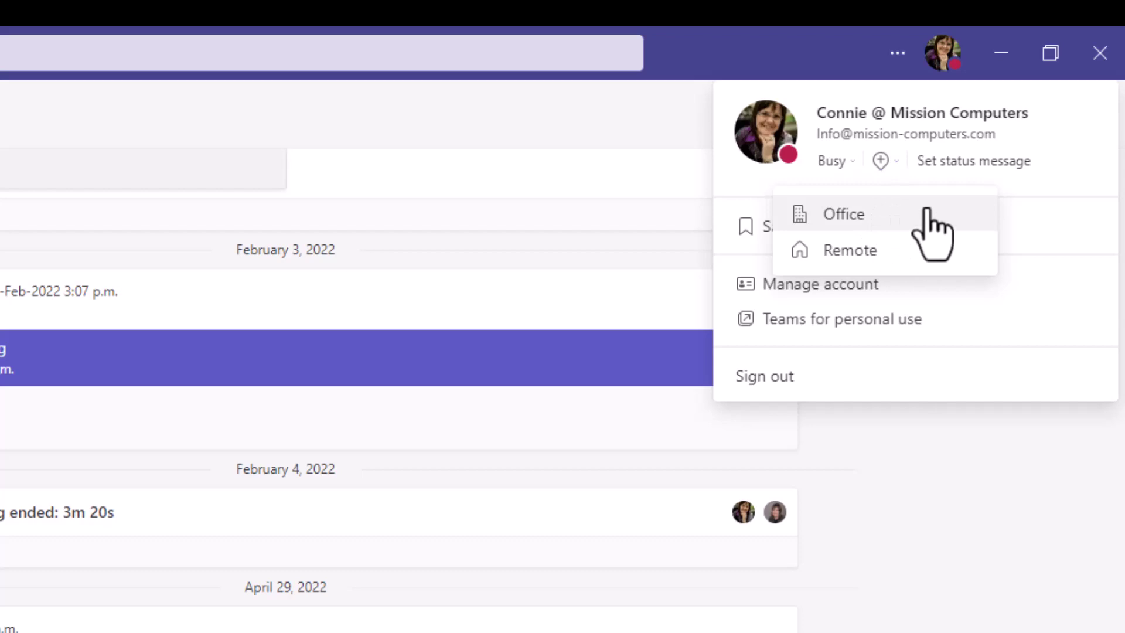
click(857, 257)
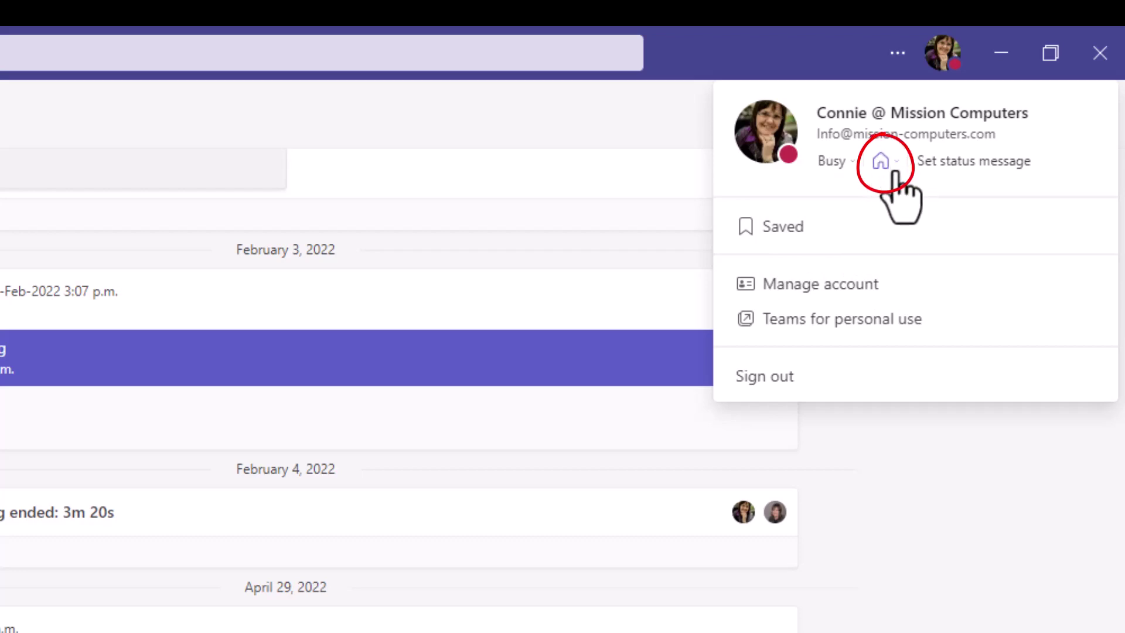
click(864, 463)
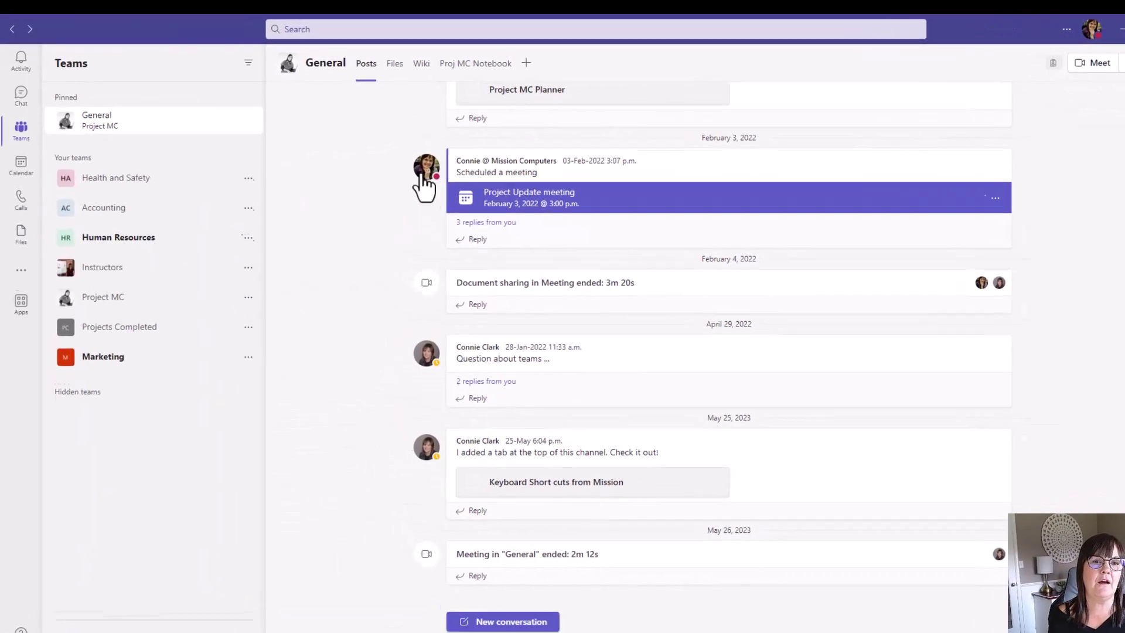
mouse_move(554, 220)
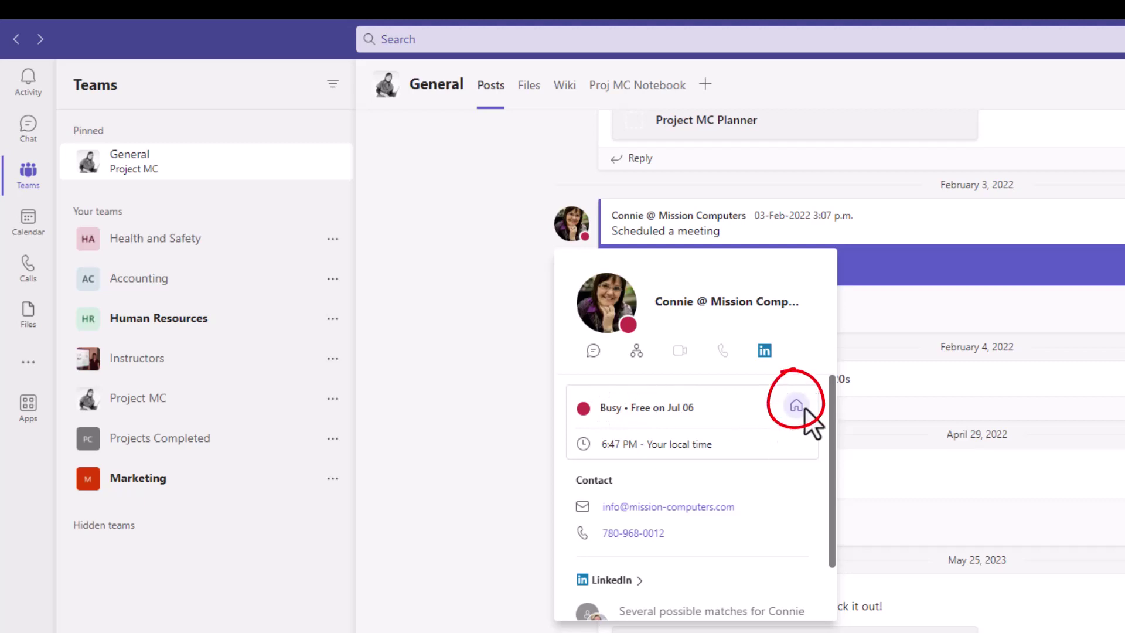
mouse_move(795, 406)
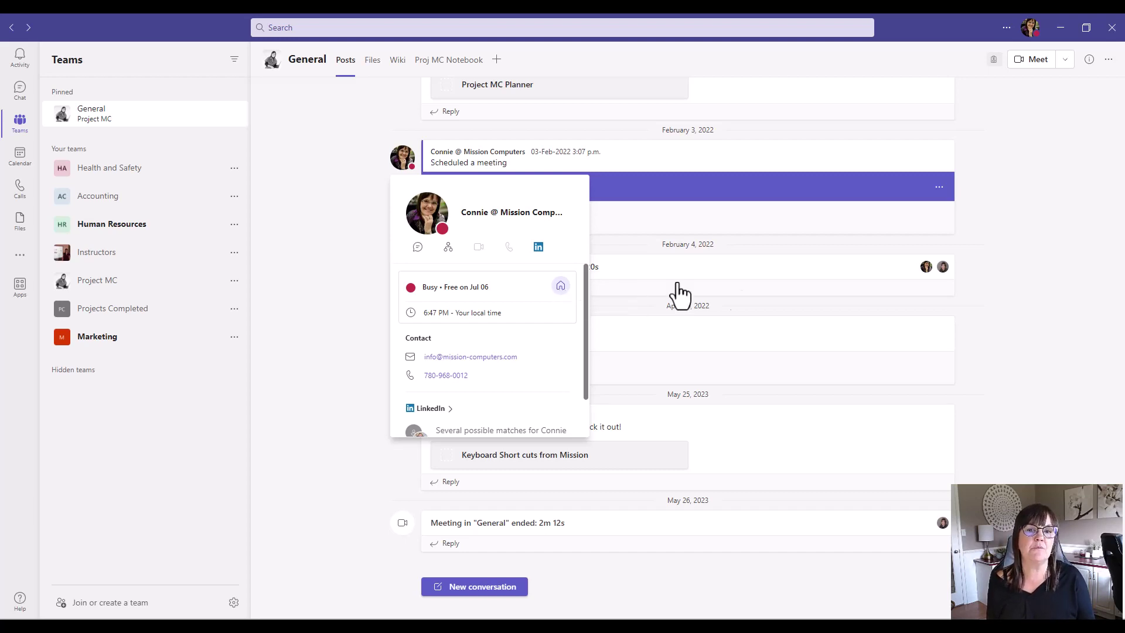
click(987, 266)
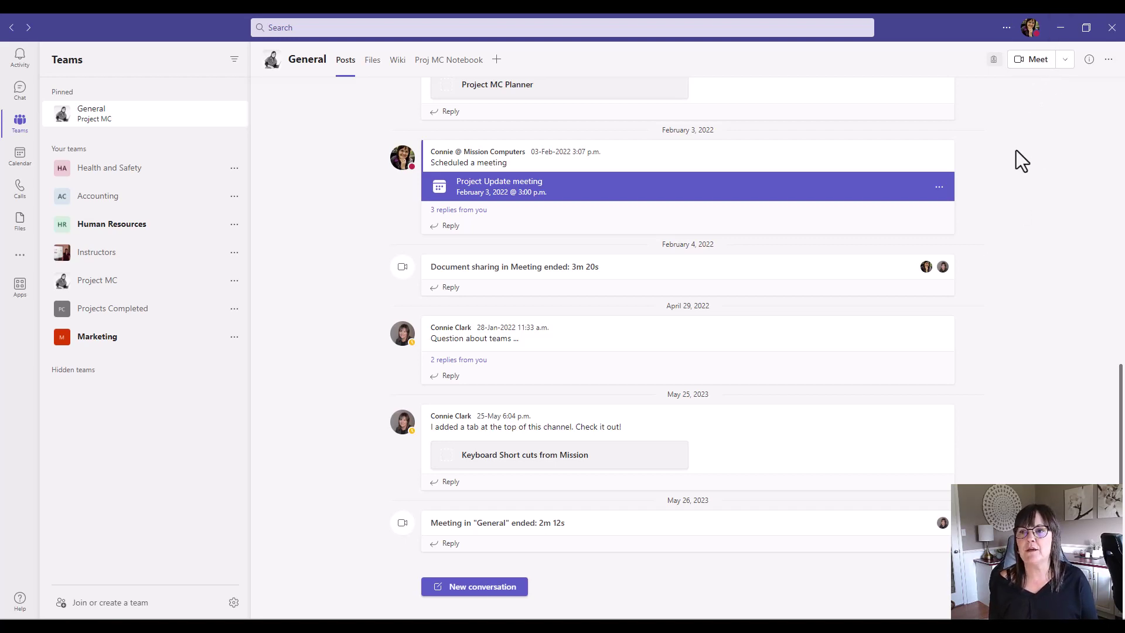
Clear the work location from the account profile and close the profile card
click(1030, 29)
click(1002, 86)
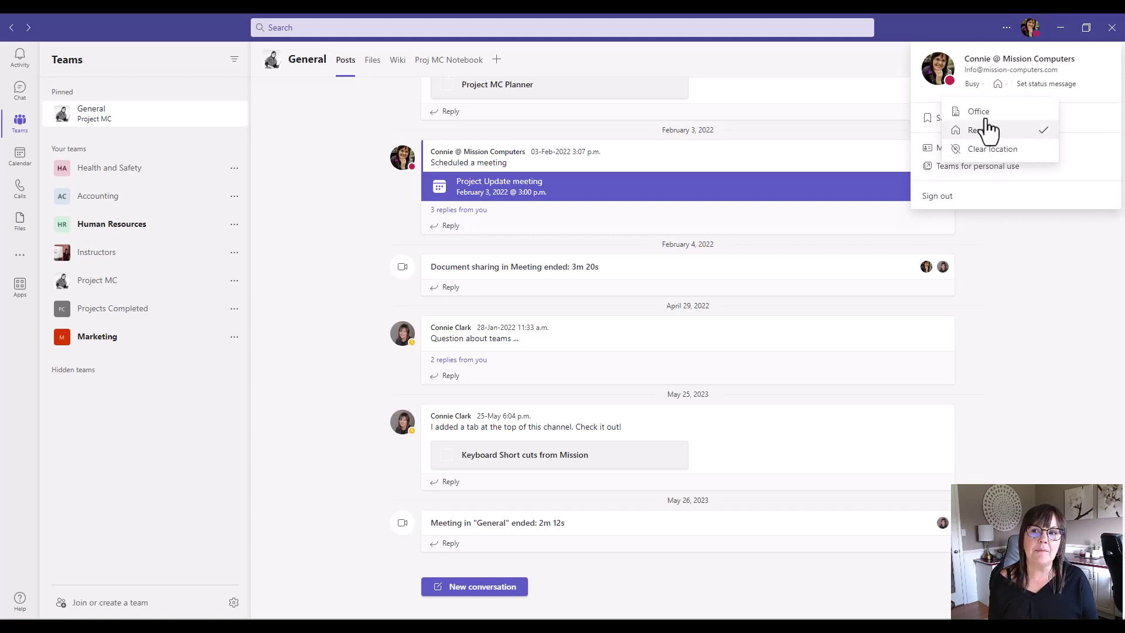
click(1017, 154)
click(391, 216)
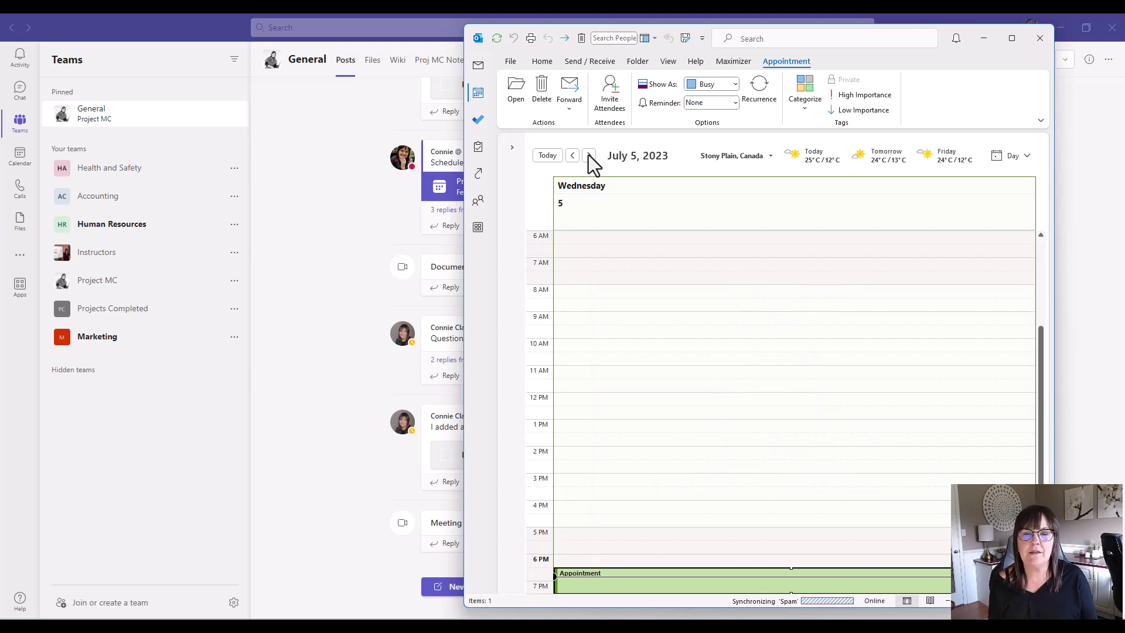
Set the Outlook calendar work hours to start at 10:00 AM and end at 3:00 PM, and save the options
click(510, 62)
click(502, 564)
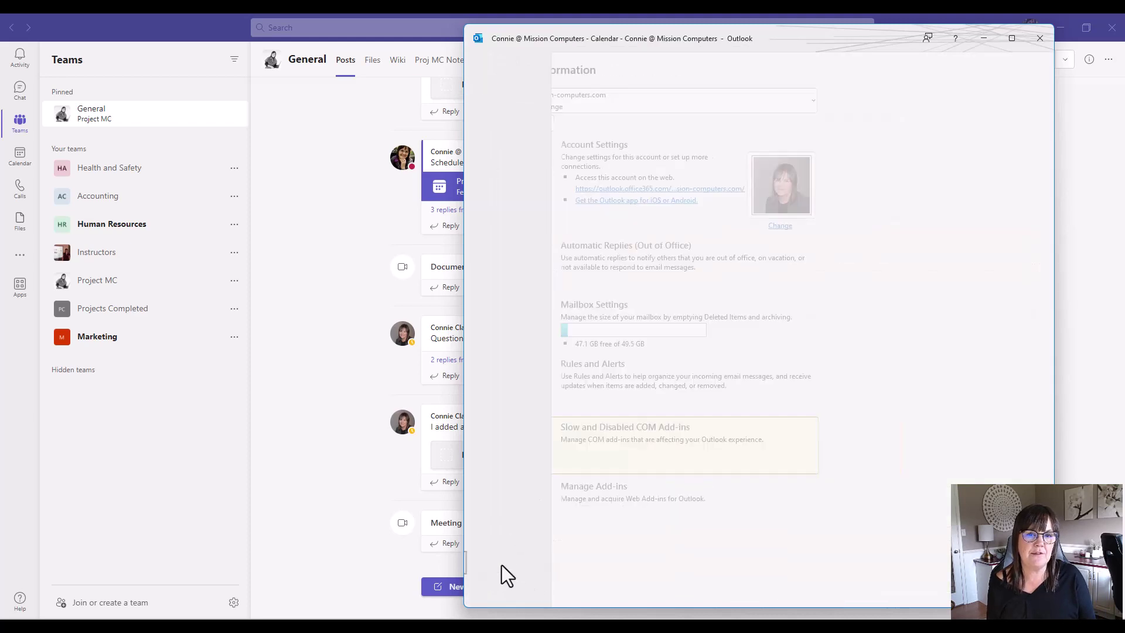
click(555, 181)
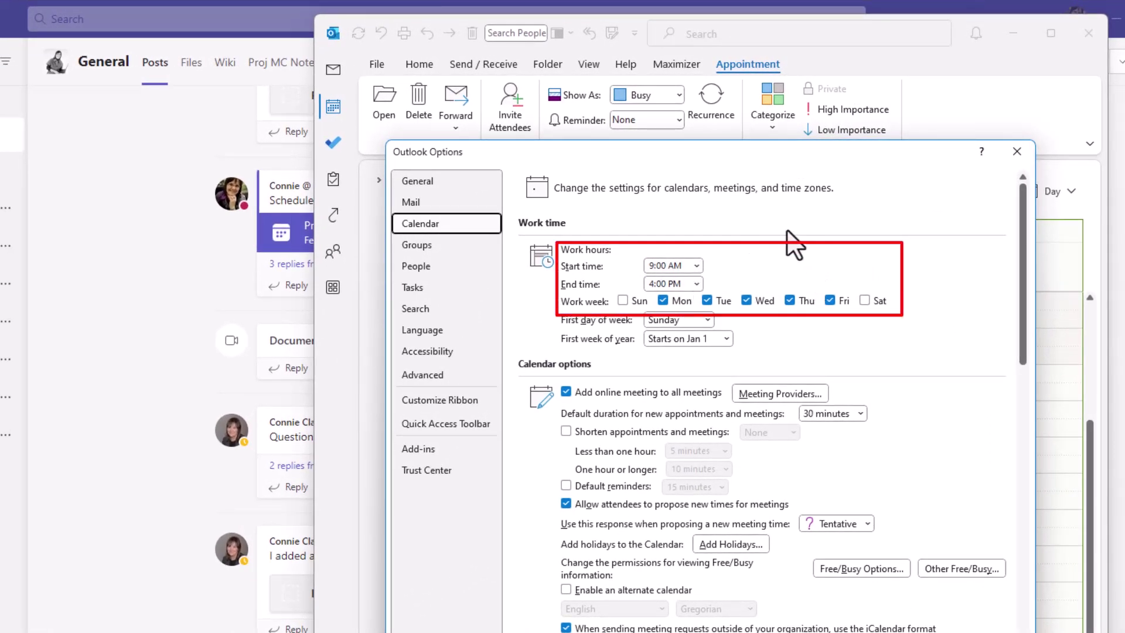
click(698, 265)
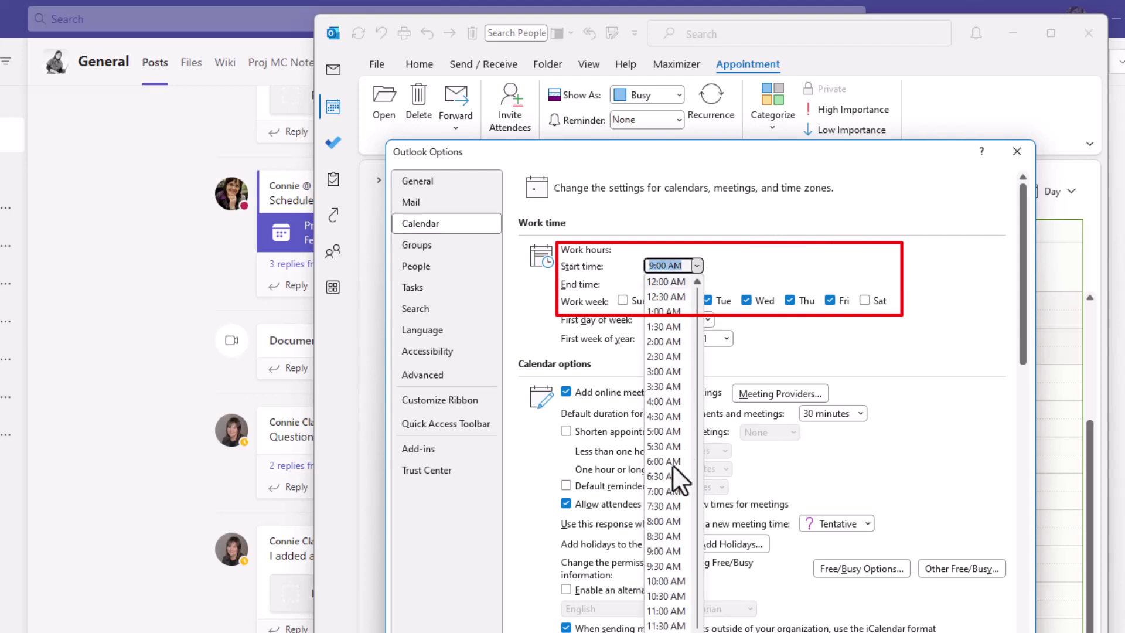
click(669, 583)
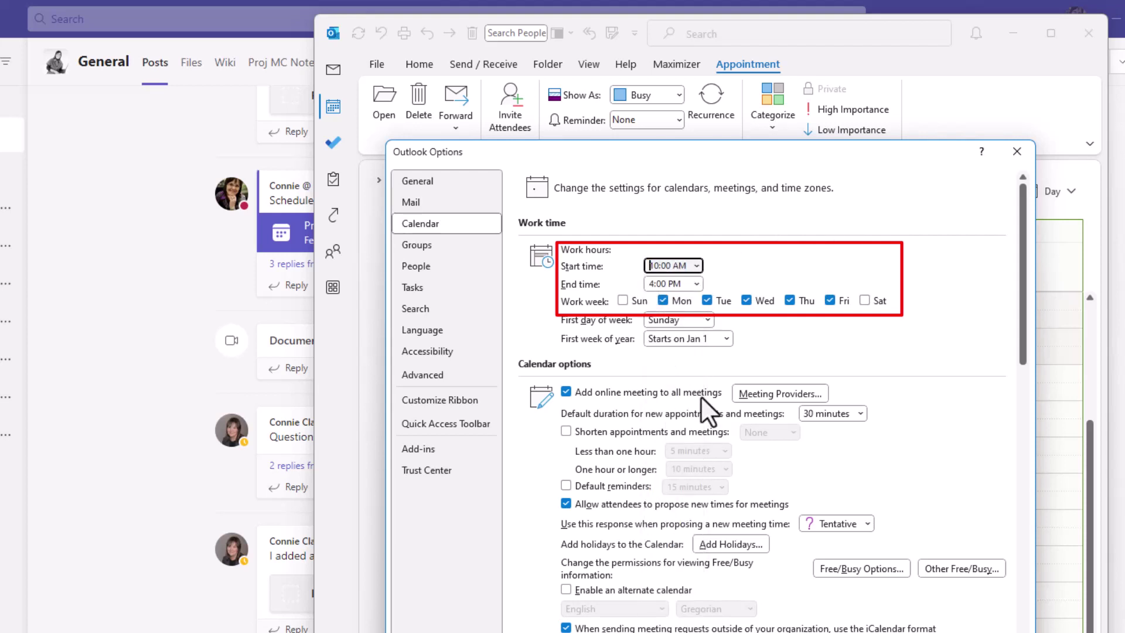
click(697, 283)
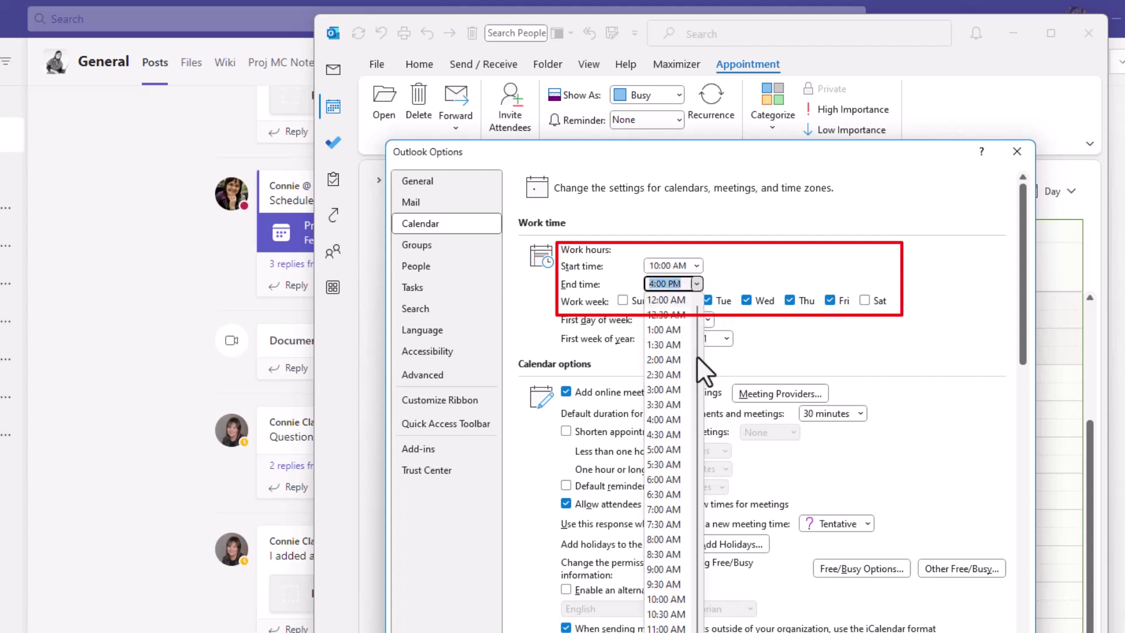
scroll(663, 492, down, 3)
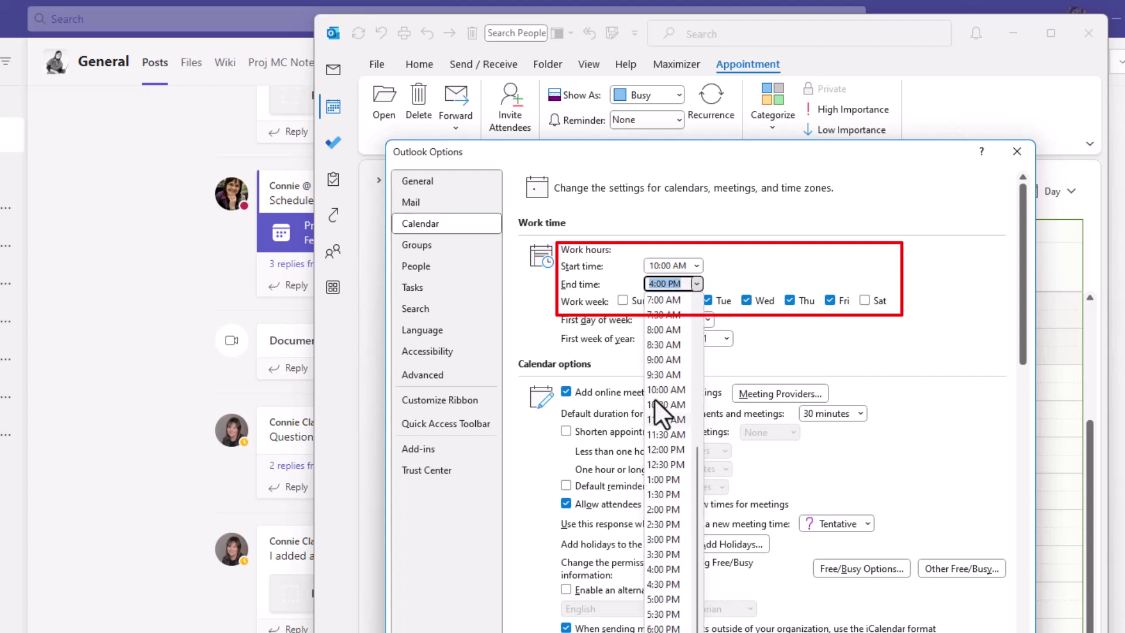
click(664, 614)
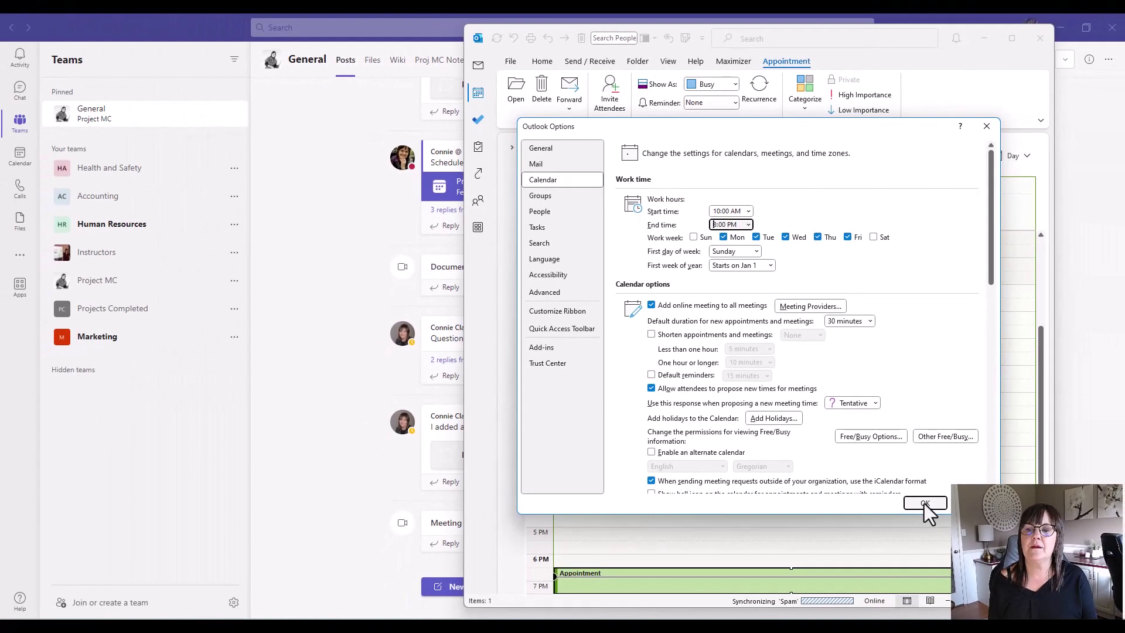
click(925, 504)
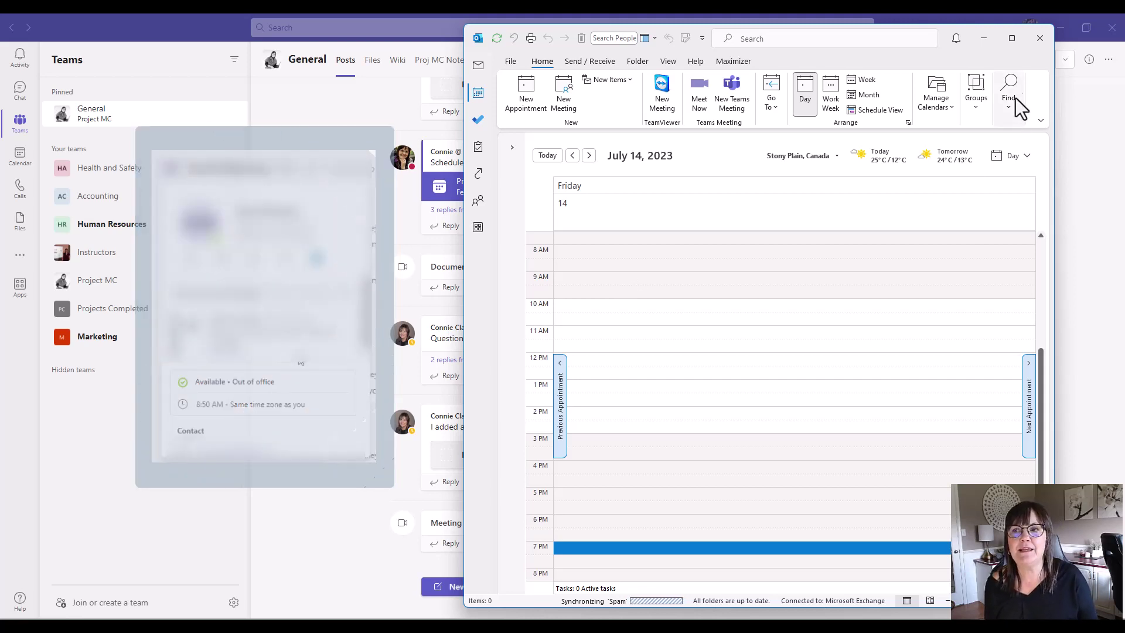
Switch back to Teams and open the account profile to view the current status
click(994, 40)
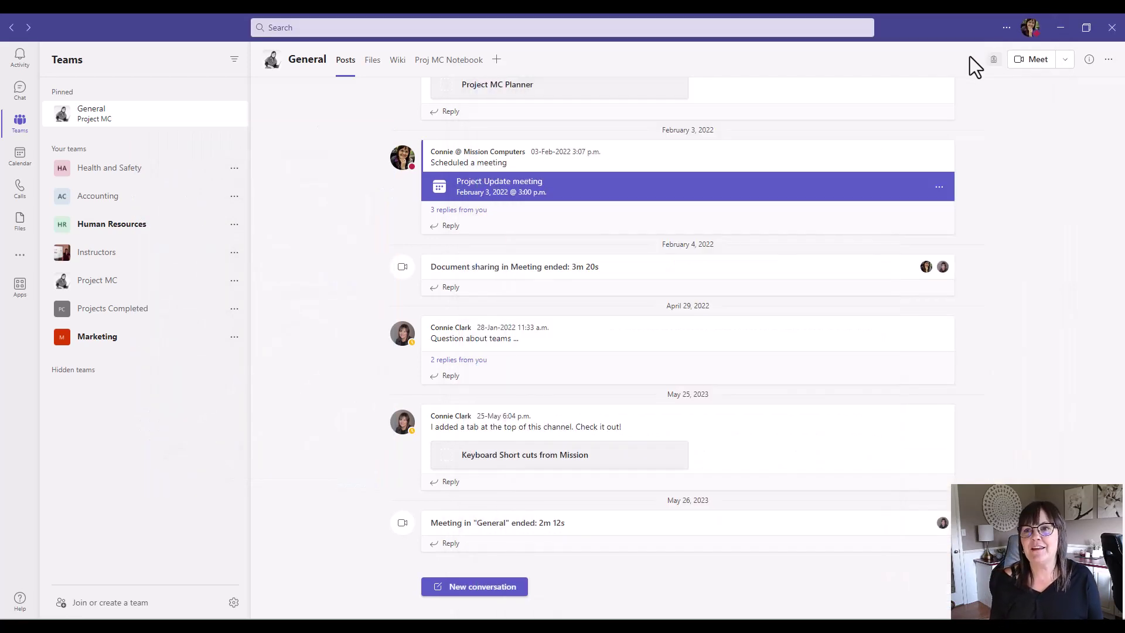
click(1033, 29)
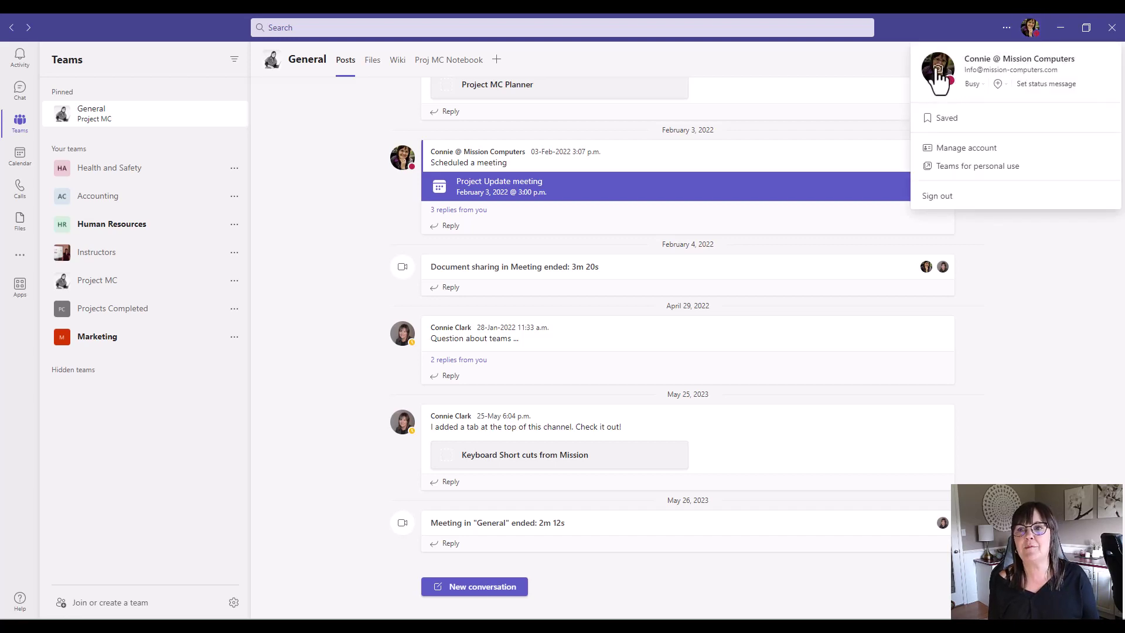